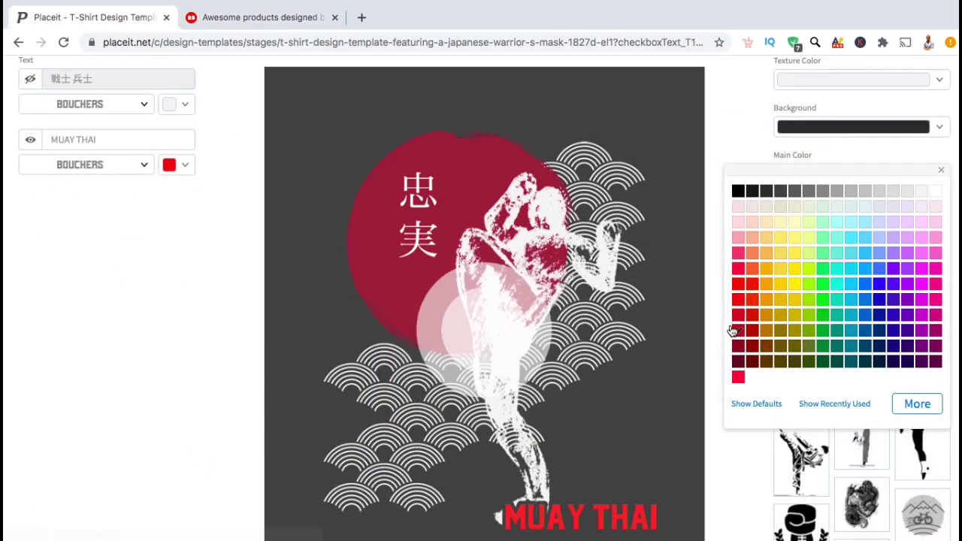
# - Choose bright red as the main colour and open the warrior mask template
pyautogui.click(718, 317)
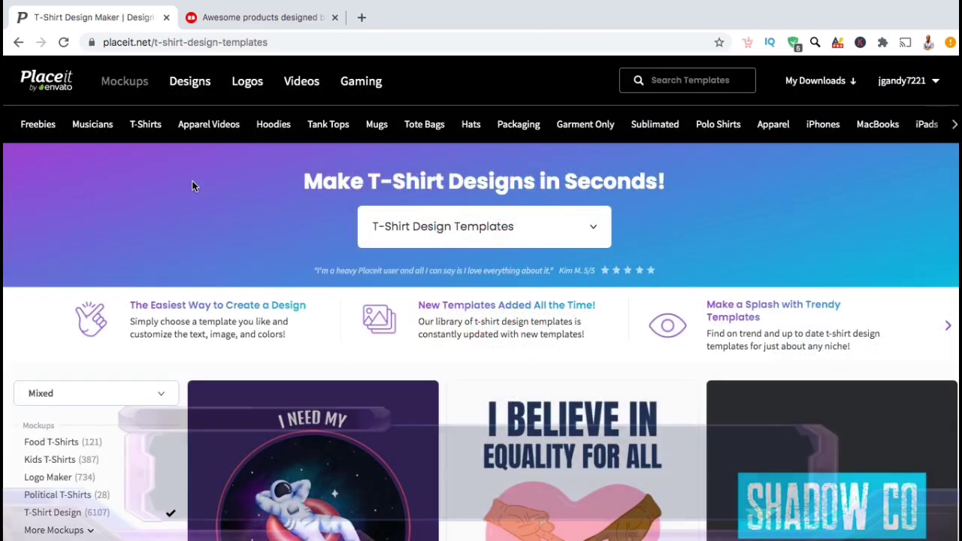
pyautogui.scroll(-5, 188, 196)
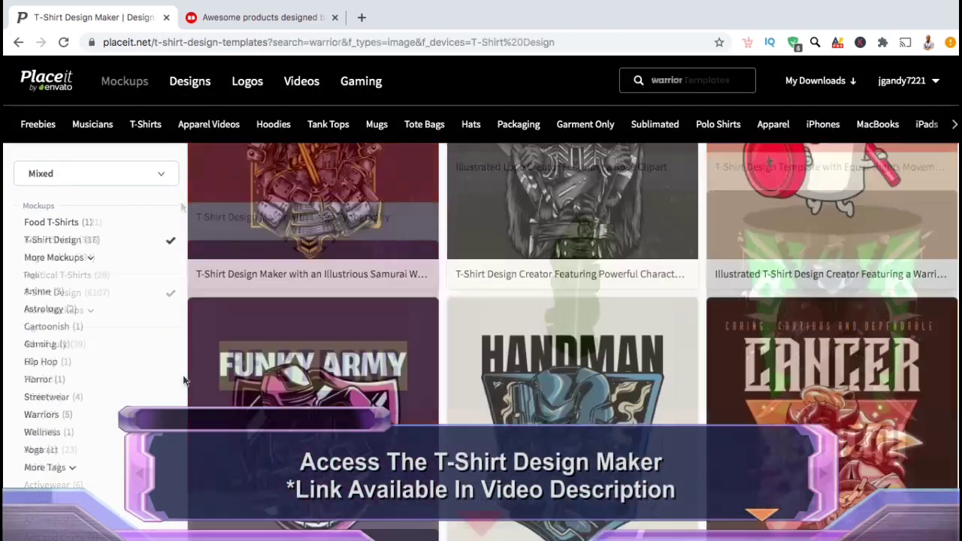
pyautogui.scroll(-5, 184, 379)
pyautogui.scroll(-1, 184, 379)
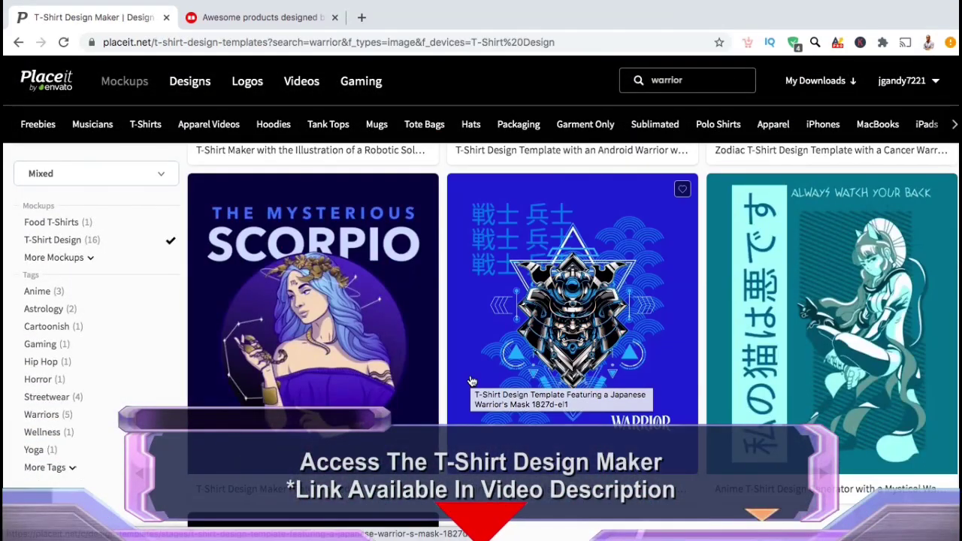
pyautogui.click(571, 316)
pyautogui.scroll(-3, 248, 347)
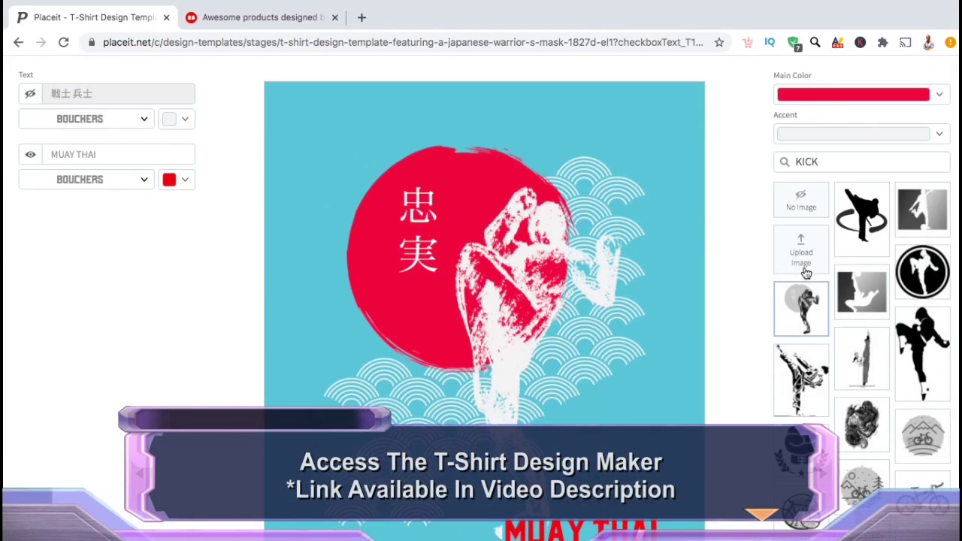
pyautogui.scroll(-1, 739, 275)
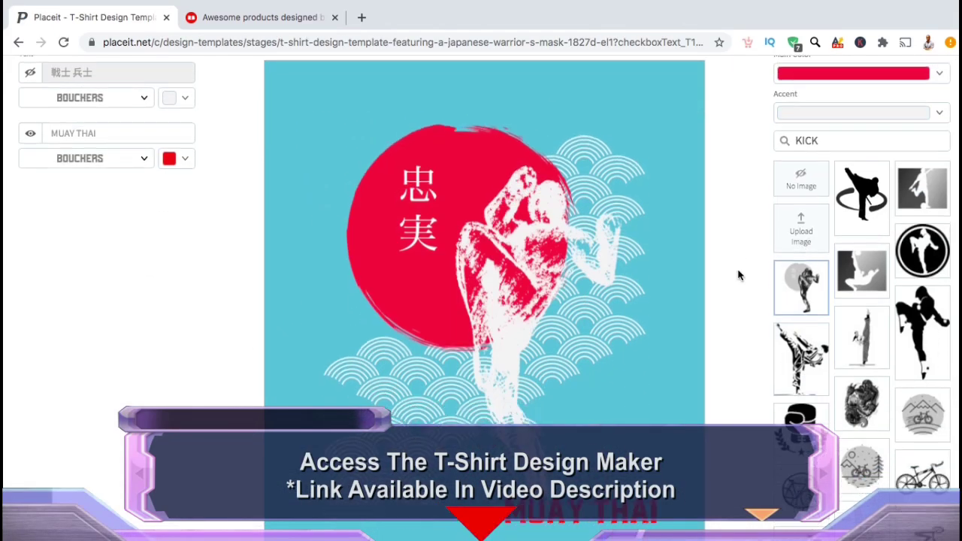
# - Try dark red as the main colour, then switch it back to bright red
pyautogui.click(887, 87)
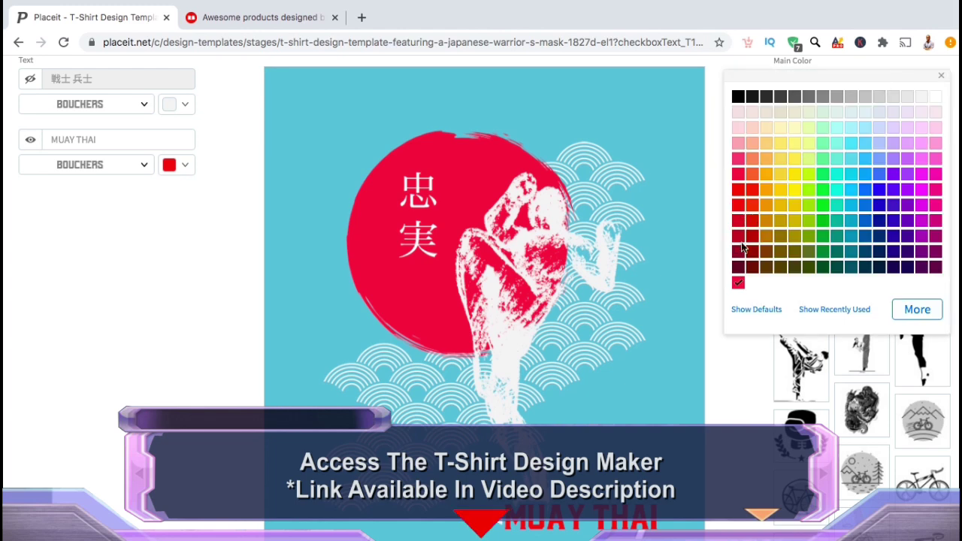
pyautogui.click(737, 251)
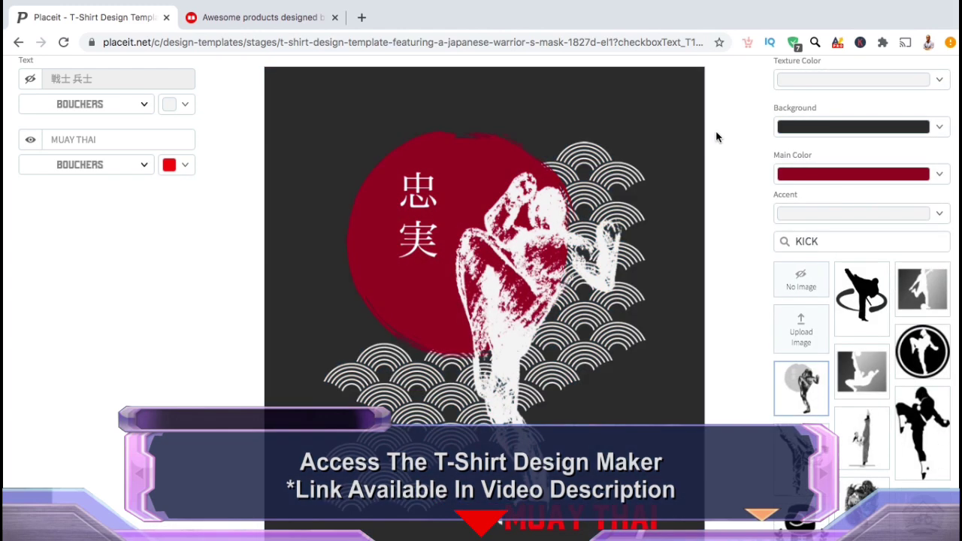
pyautogui.click(793, 175)
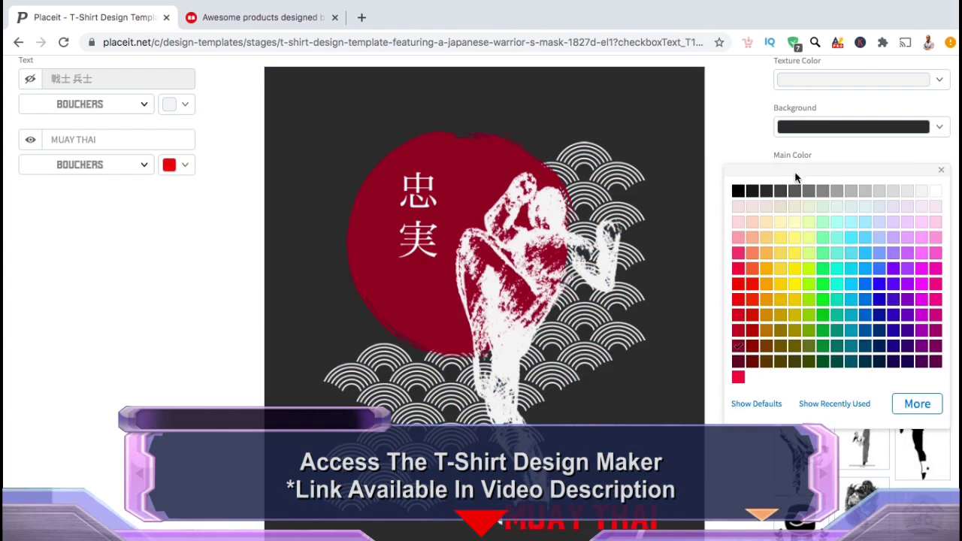
pyautogui.click(745, 338)
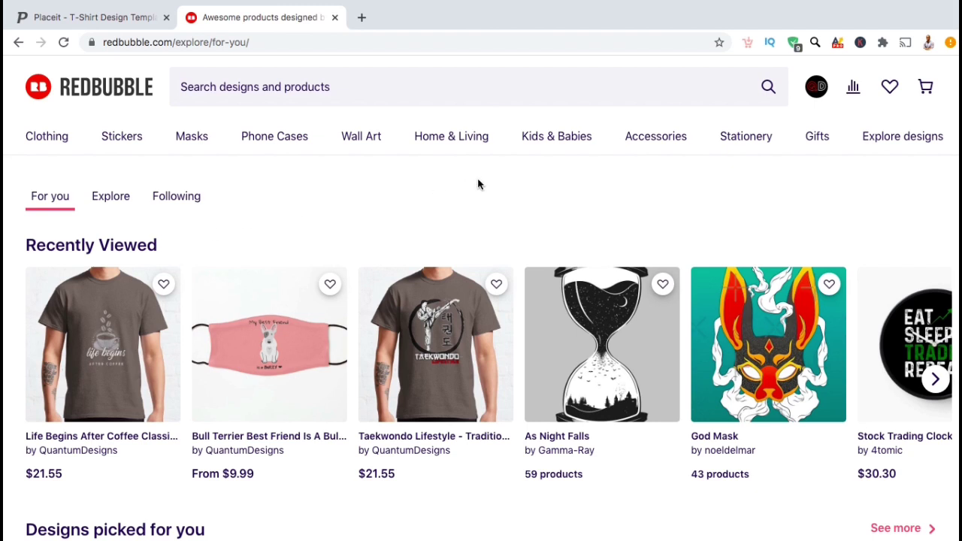
# - Start a new work via Add New Work and upload Muay Thai Design.png
pyautogui.click(816, 89)
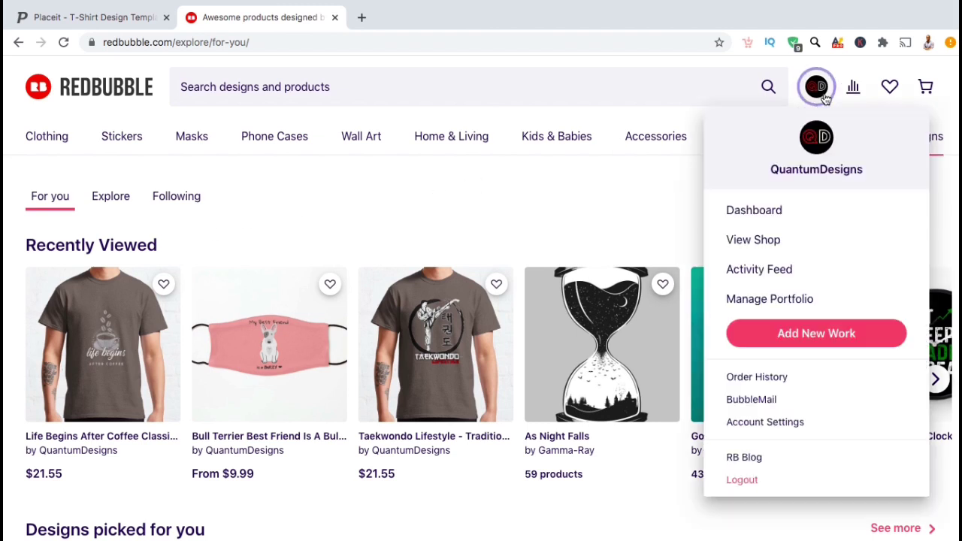
pyautogui.click(786, 342)
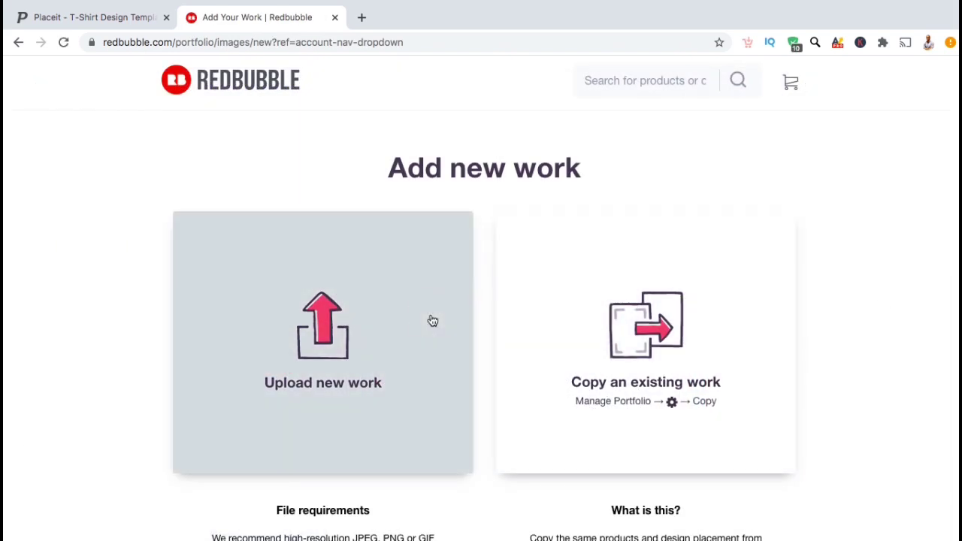
pyautogui.click(432, 321)
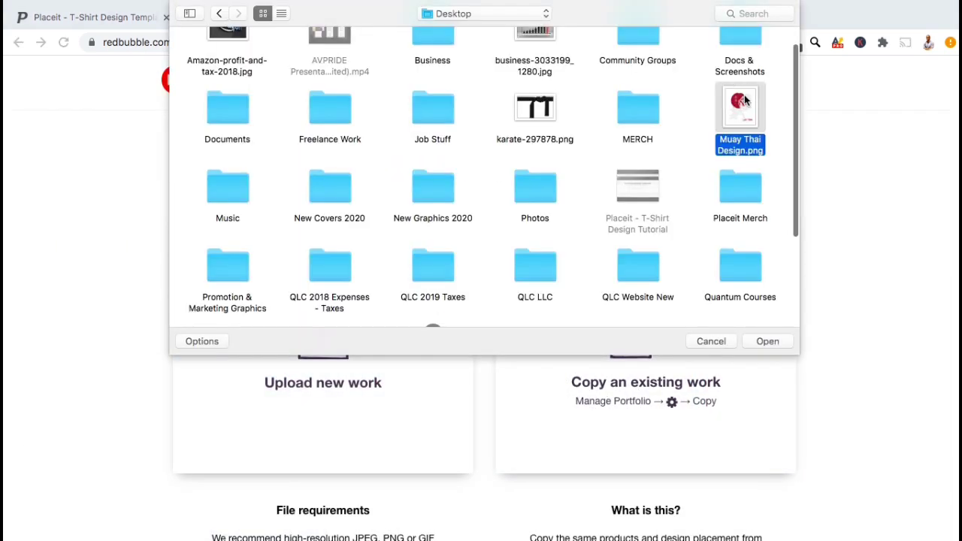
pyautogui.doubleClick(795, 137)
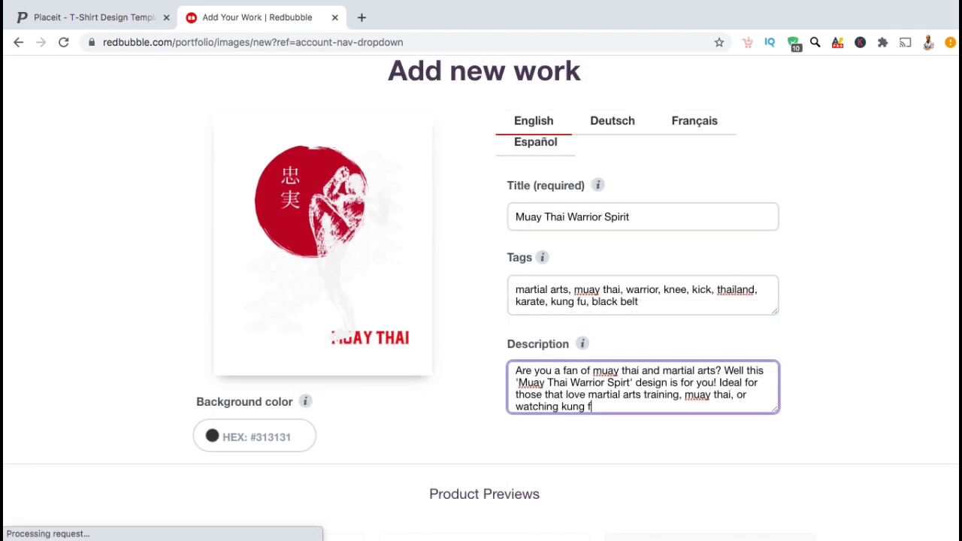
# - Enter title 'Muay Thai Warrior Spirit', martial-arts tags and a description, then view product previews
pyautogui.write('u films!')
pyautogui.click(820, 365)
pyautogui.scroll(-3, 820, 364)
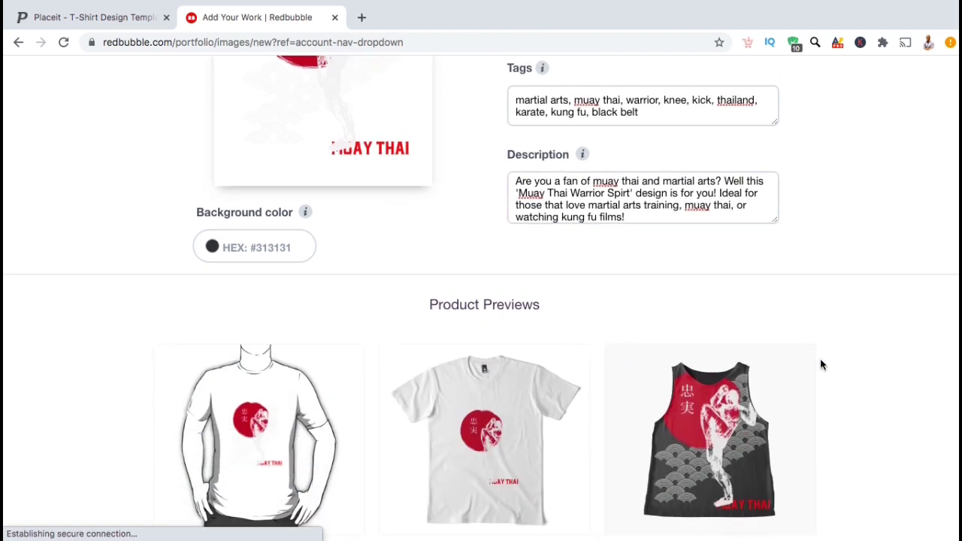
pyautogui.scroll(-15, 819, 364)
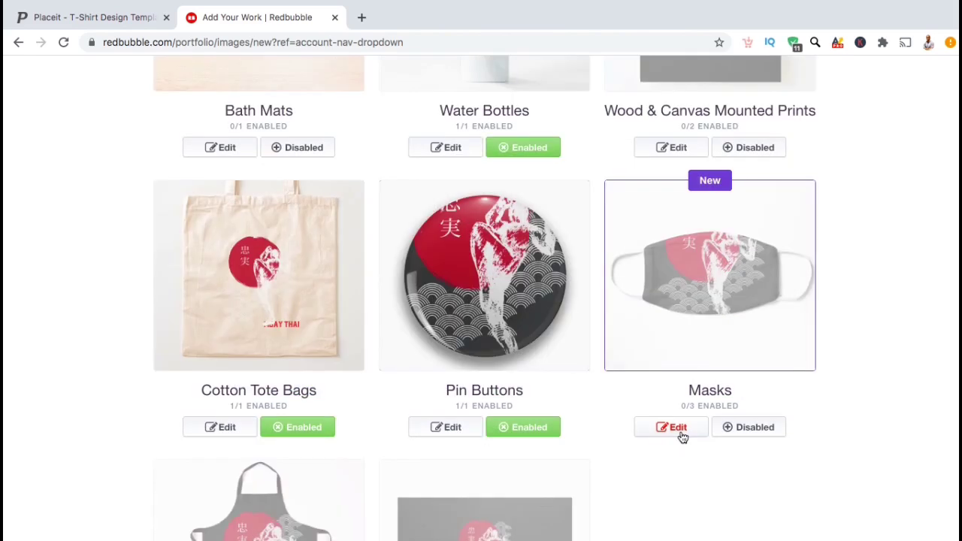
# - Scale the design to 32% in the mask layout and apply the change
pyautogui.click(677, 426)
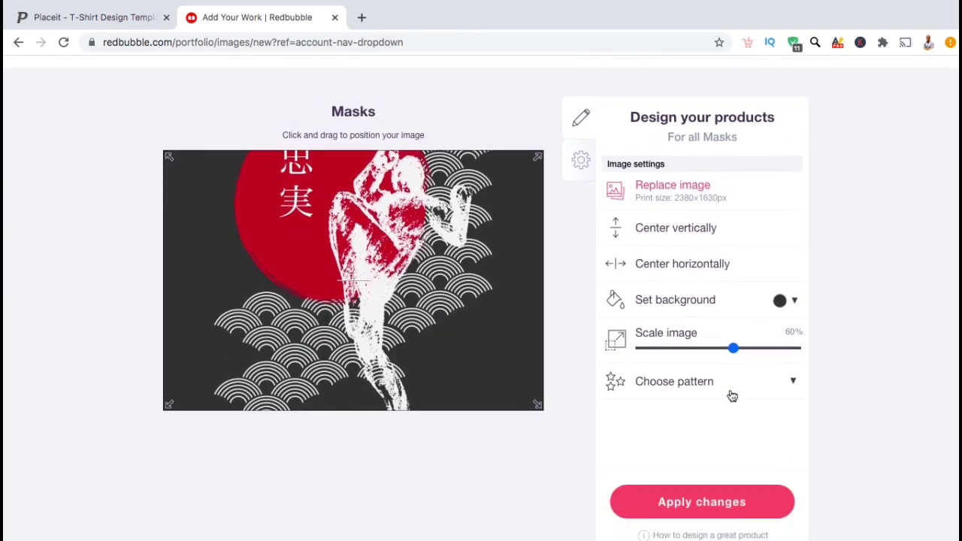
pyautogui.click(690, 331)
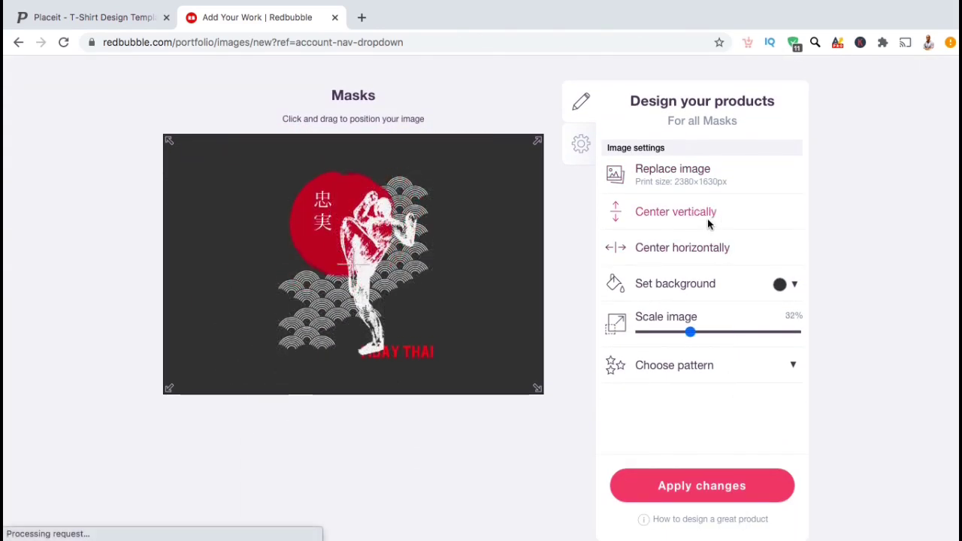
pyautogui.click(697, 483)
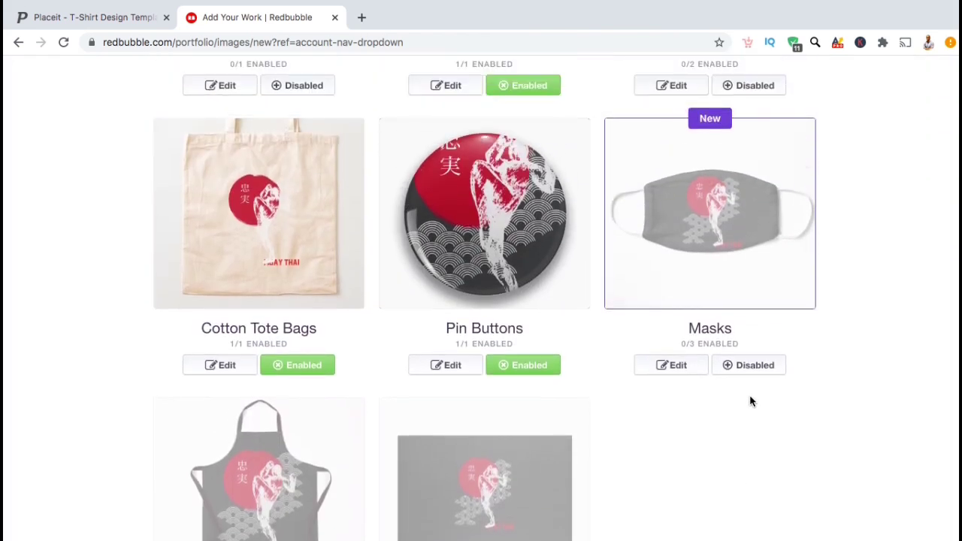
# - Enable all three mask products and the apron product for this work
pyautogui.click(684, 366)
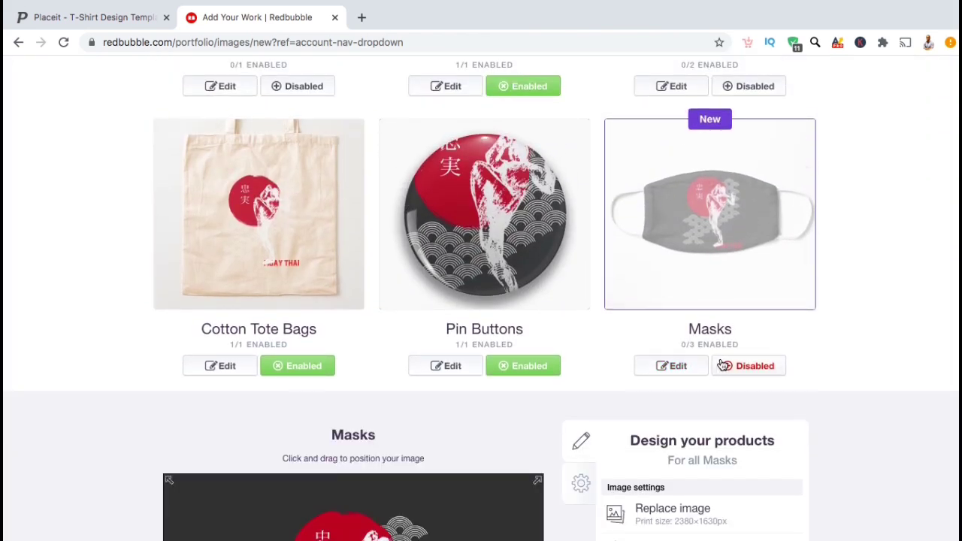
pyautogui.click(729, 365)
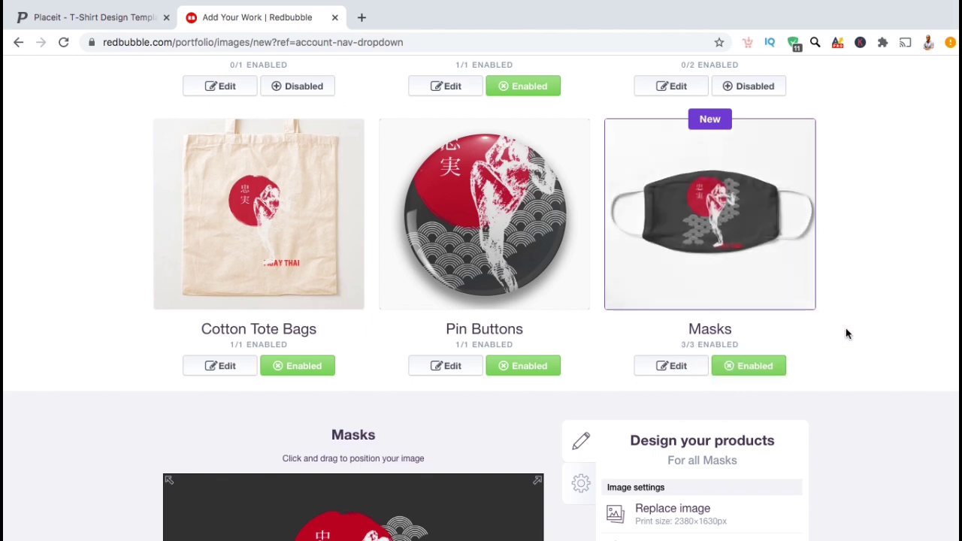
pyautogui.click(466, 300)
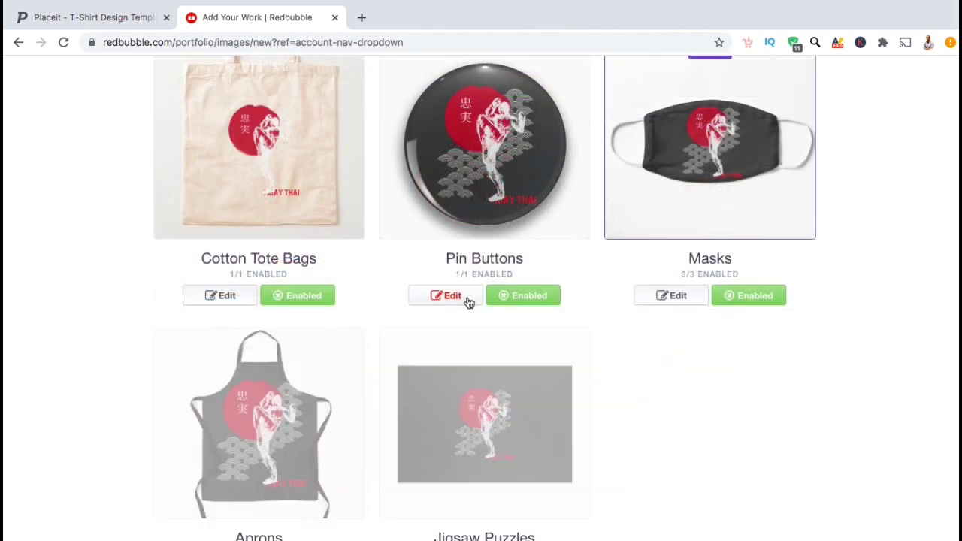
pyautogui.scroll(-2, 673, 394)
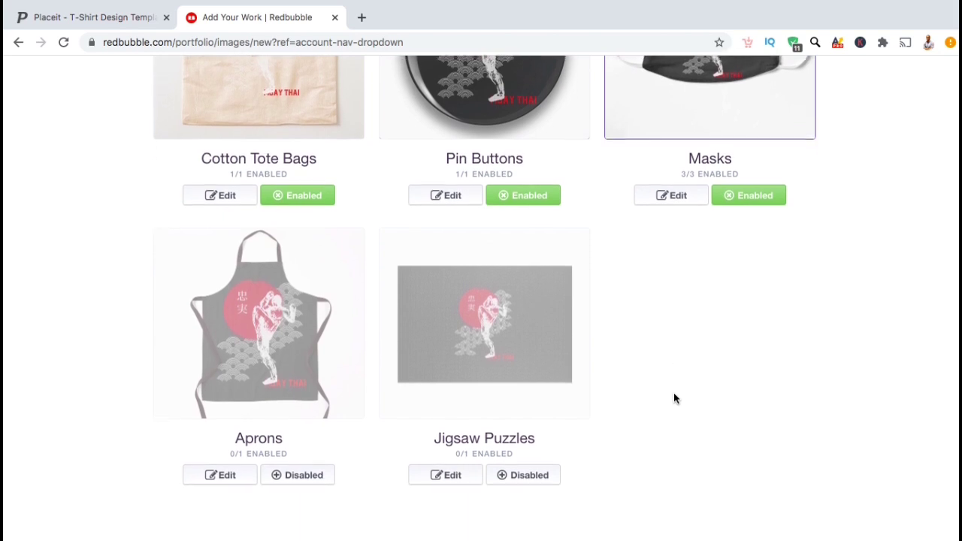
pyautogui.click(311, 462)
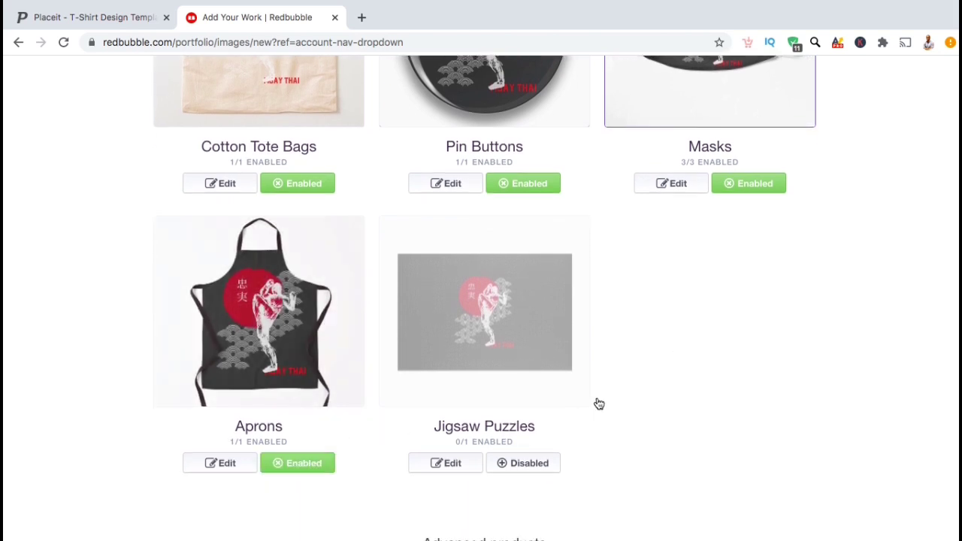
pyautogui.scroll(-1, 672, 398)
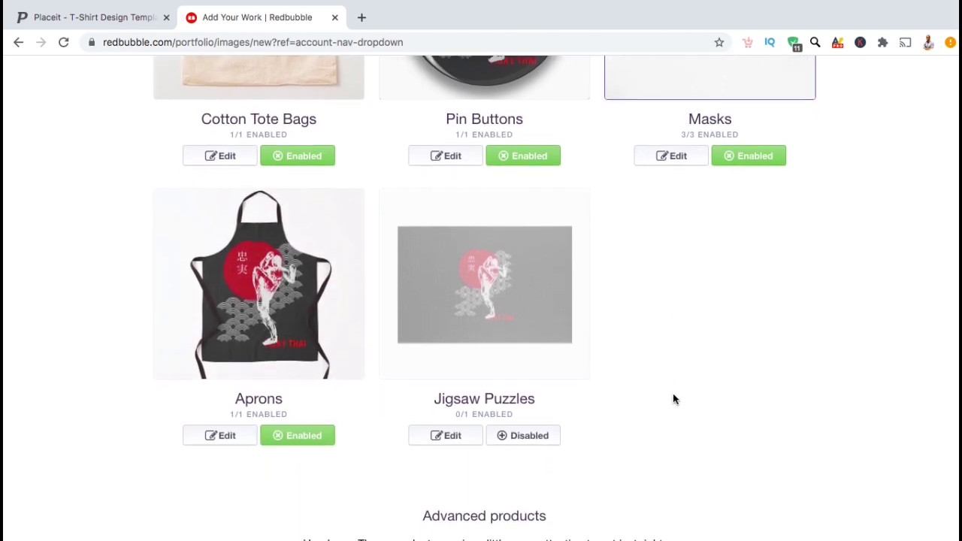
pyautogui.scroll(-3, 673, 399)
pyautogui.scroll(-3, 673, 398)
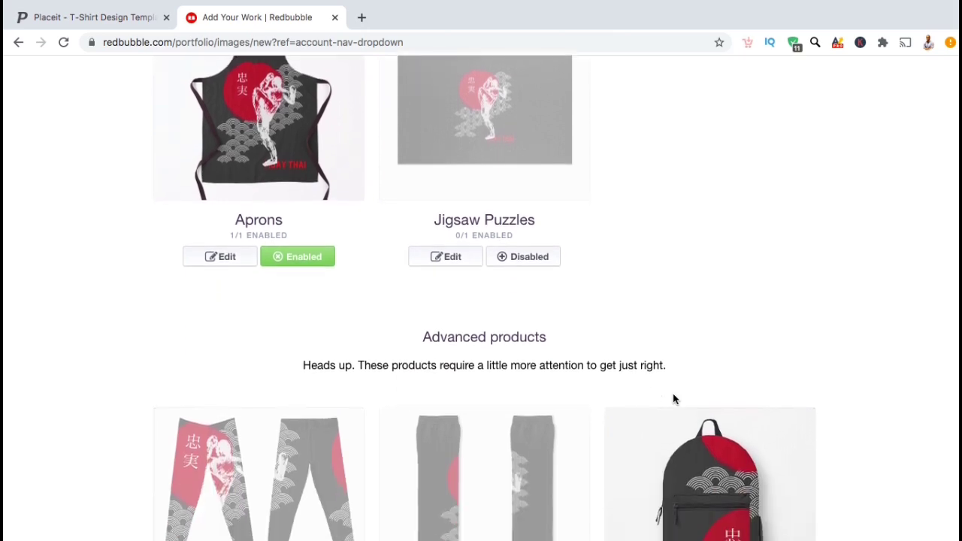
pyautogui.scroll(-10, 672, 399)
# - Add the work to the Martial Arts Designs collection and confirm the right to sell it
pyautogui.scroll(-3, 699, 424)
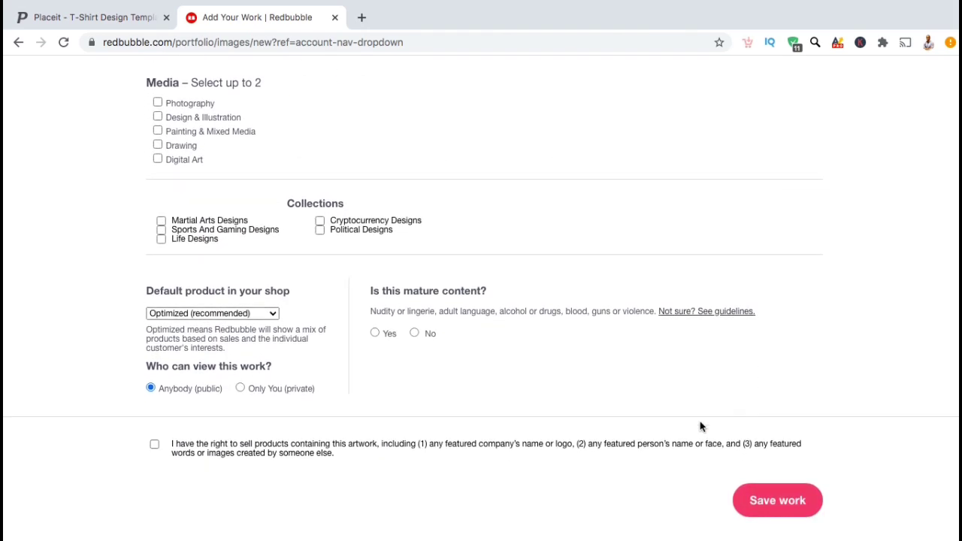
pyautogui.scroll(-1, 700, 426)
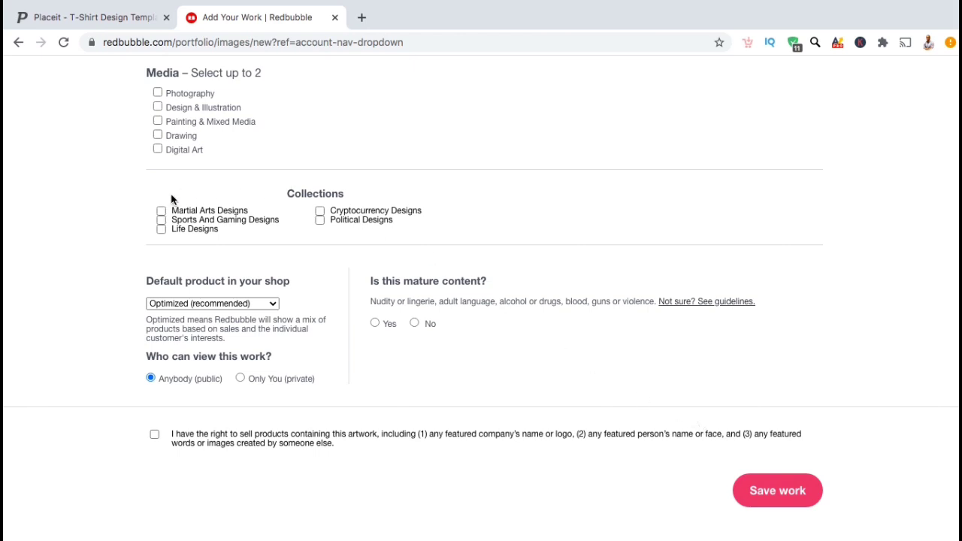
pyautogui.click(161, 211)
pyautogui.click(154, 434)
# - Set Mask as the default shop product and save the work to publish it
pyautogui.click(273, 305)
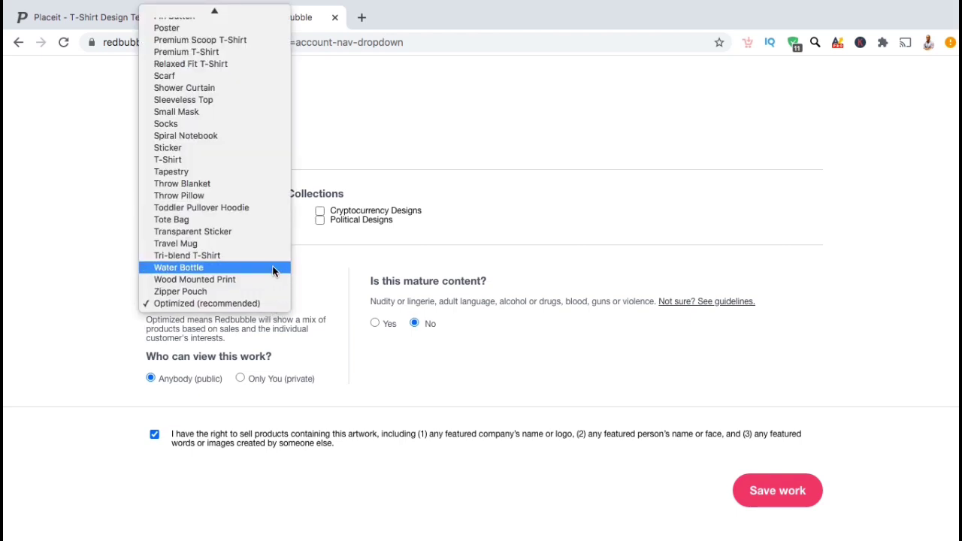
pyautogui.scroll(5, 274, 217)
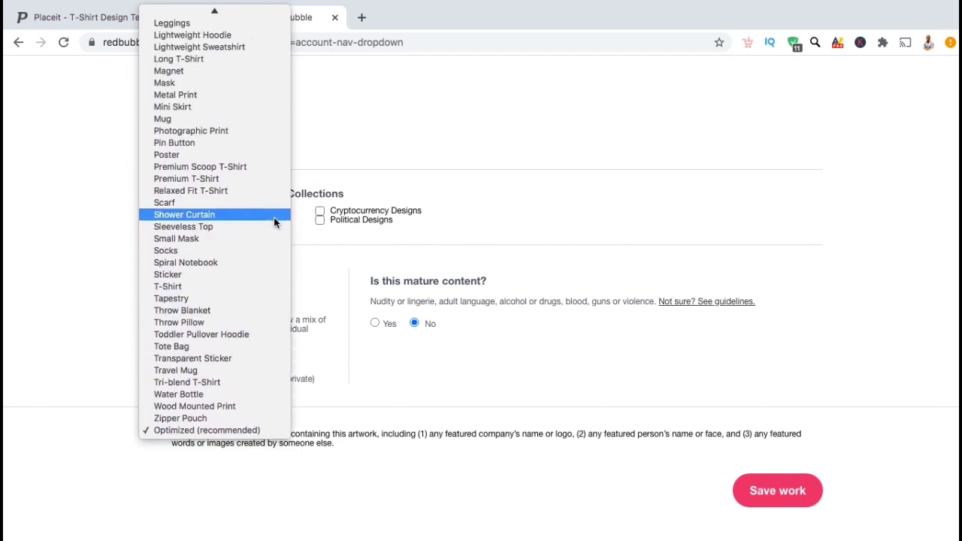
pyautogui.click(263, 89)
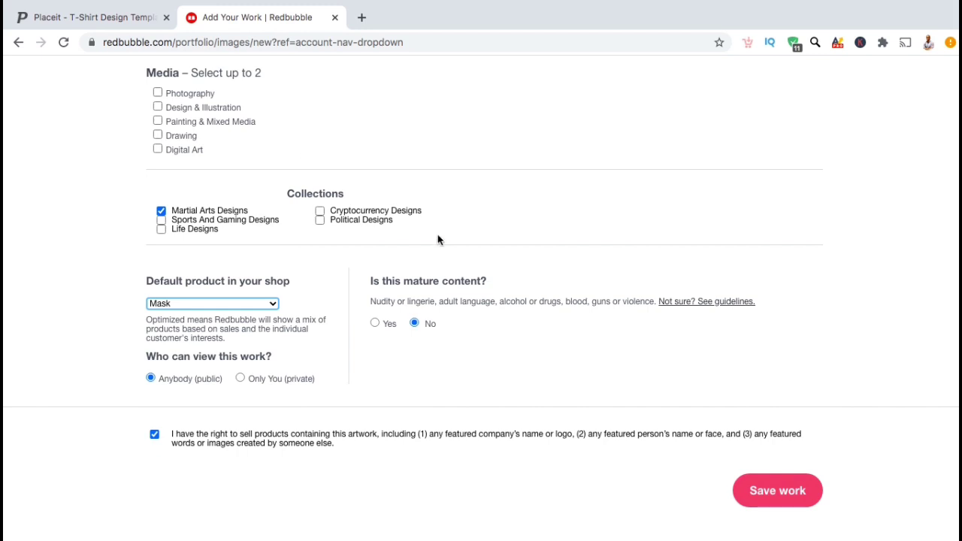
pyautogui.click(528, 282)
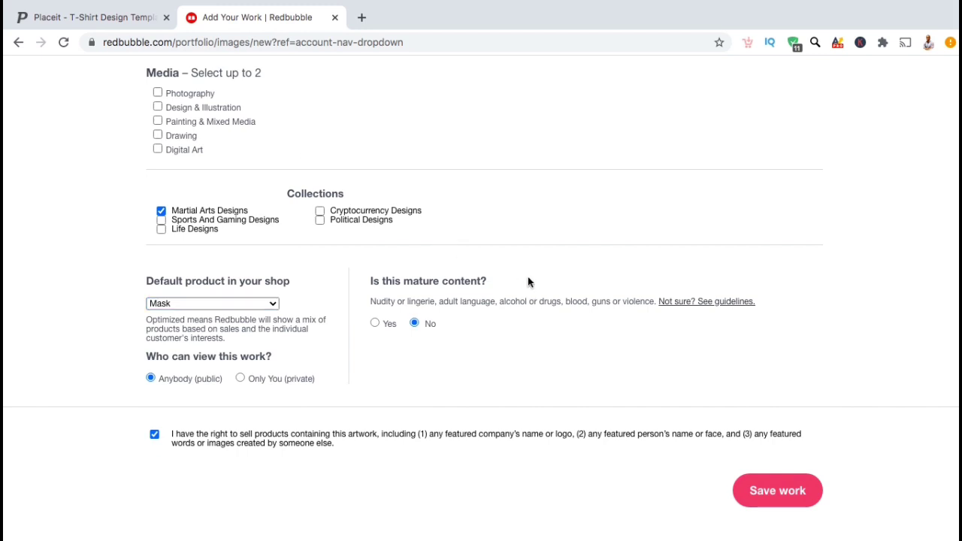
pyautogui.click(760, 486)
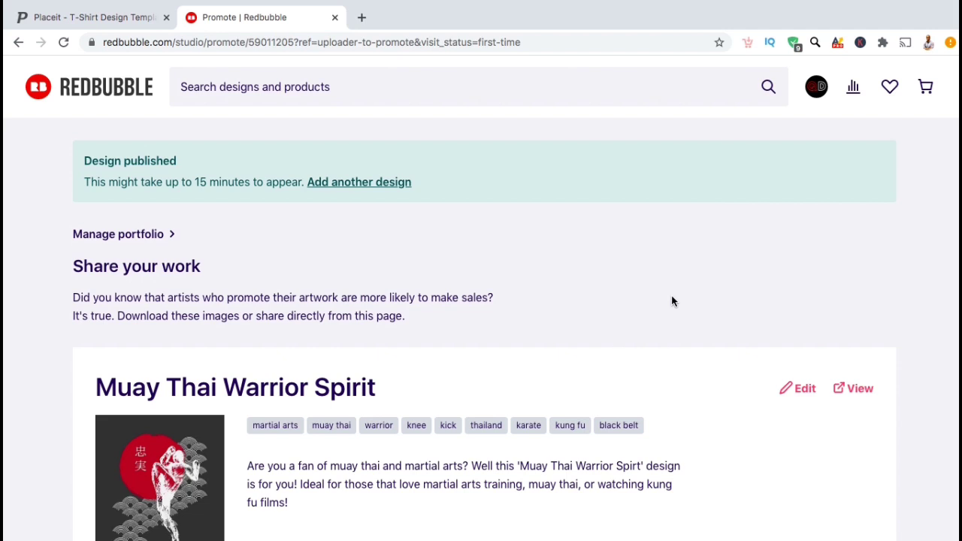
# - Go to the public shop and open the Muay Thai Warrior Spirit Mask product page
pyautogui.click(814, 88)
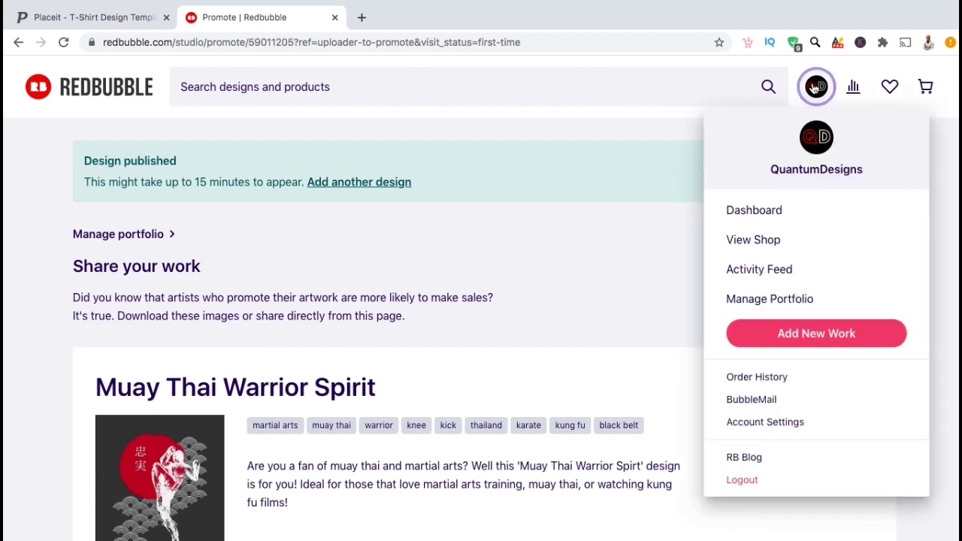
pyautogui.click(754, 239)
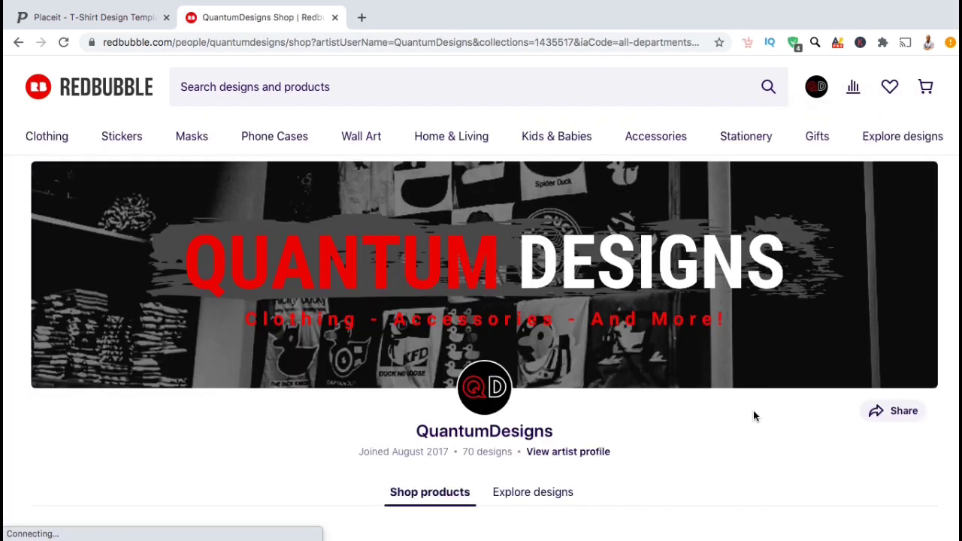
pyautogui.scroll(-2, 753, 410)
pyautogui.scroll(-5, 754, 415)
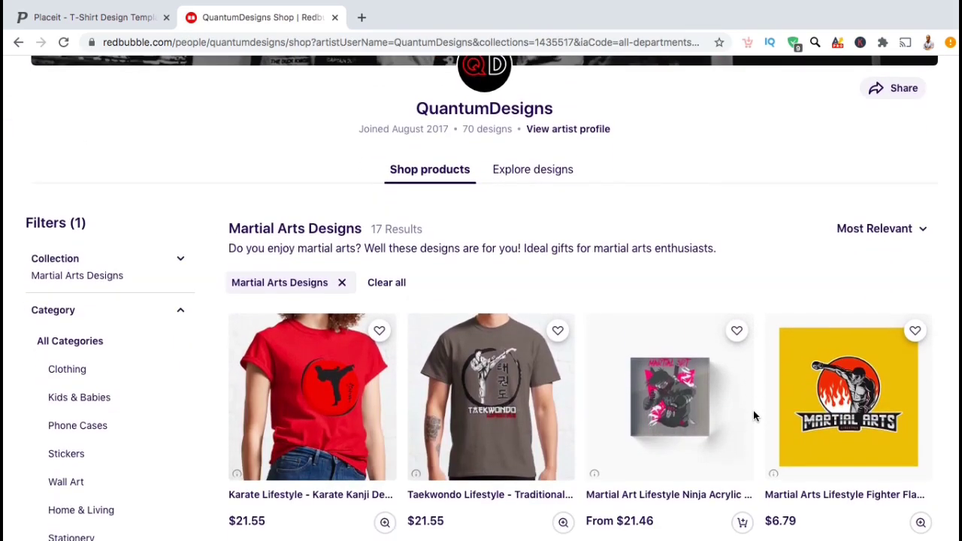
pyautogui.scroll(-6, 754, 411)
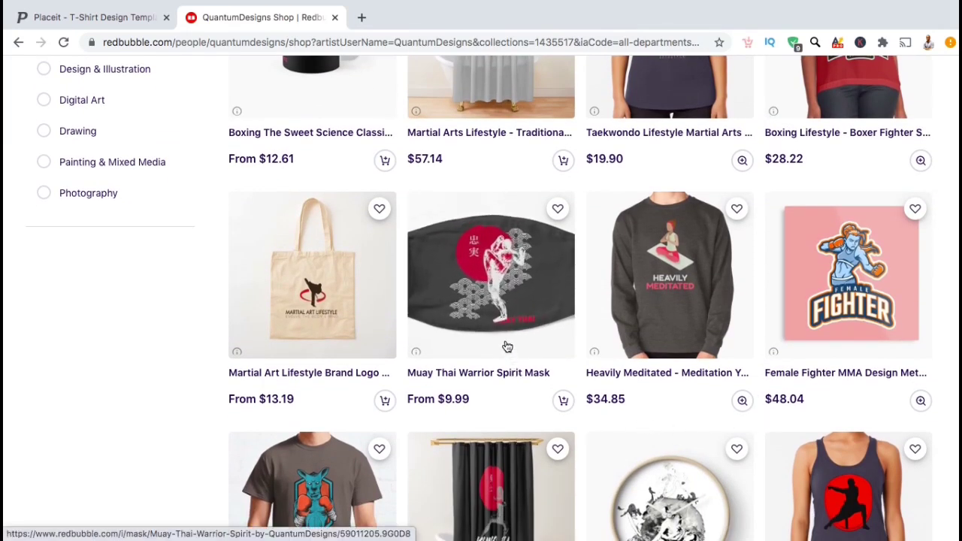
pyautogui.click(507, 346)
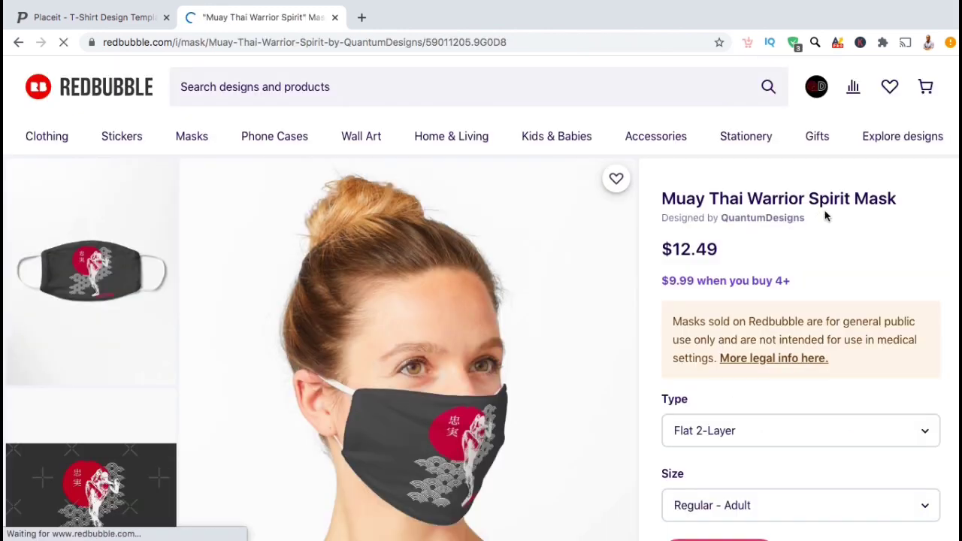
pyautogui.scroll(-2, 957, 250)
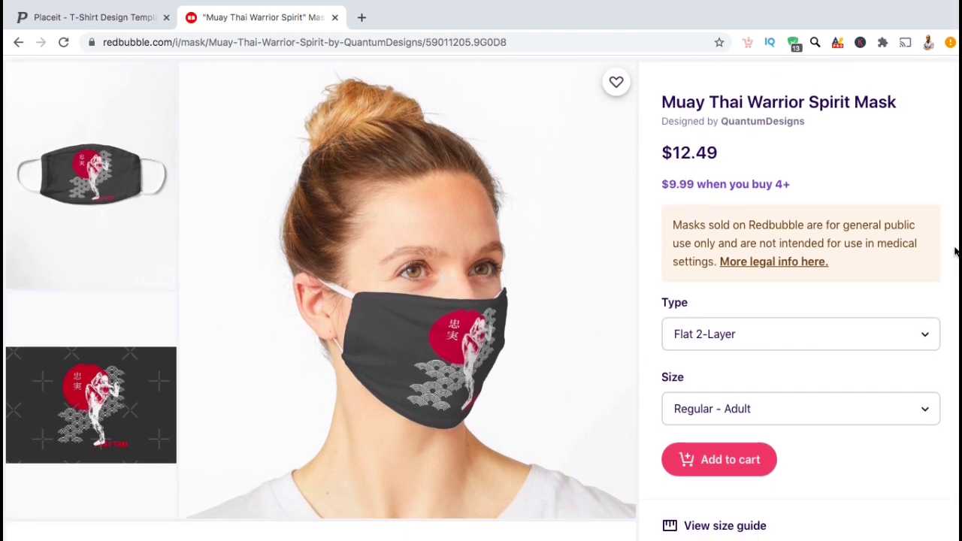
pyautogui.scroll(2, 649, 393)
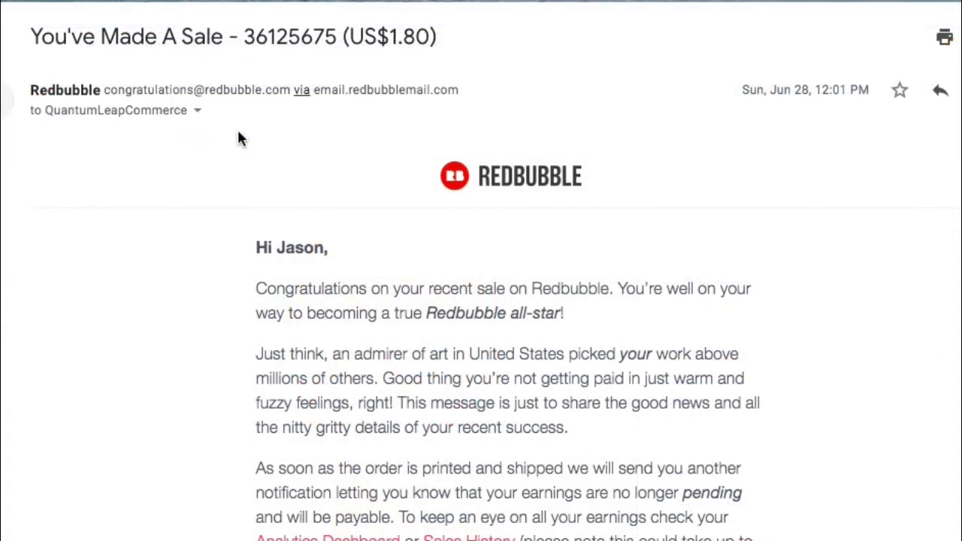
# - Read the Karate Lifestyle mask sale email, then return to the Muay Thai mask page
pyautogui.scroll(-8, 237, 134)
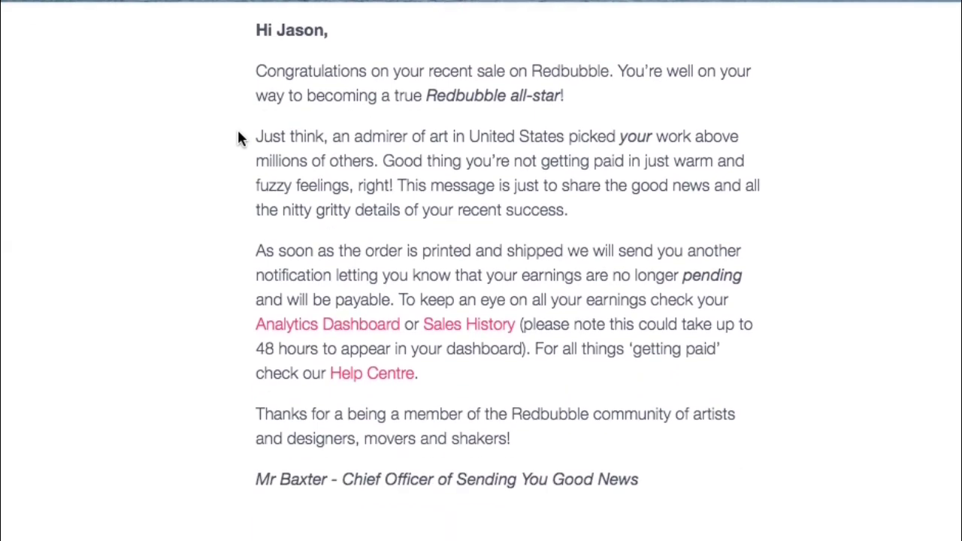
pyautogui.scroll(-2, 237, 139)
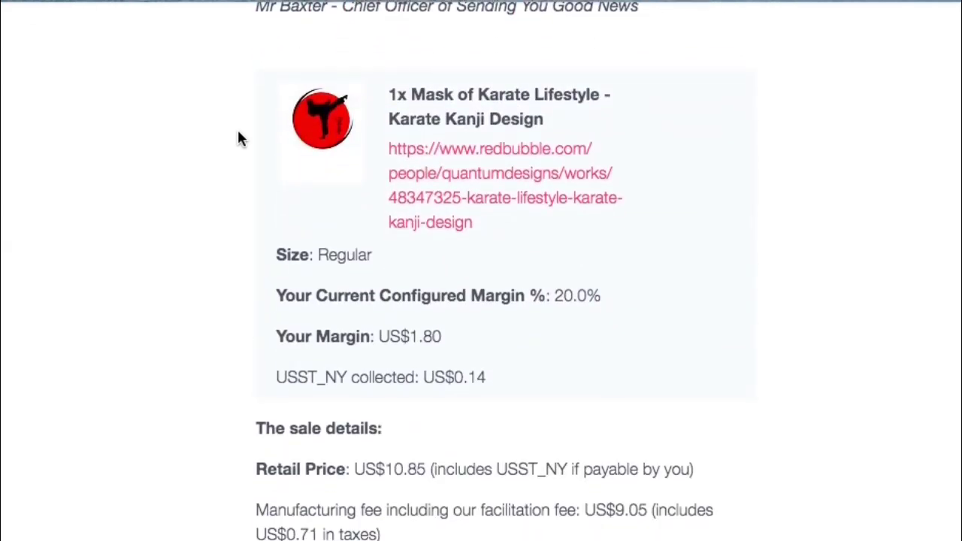
pyautogui.scroll(-1, 237, 127)
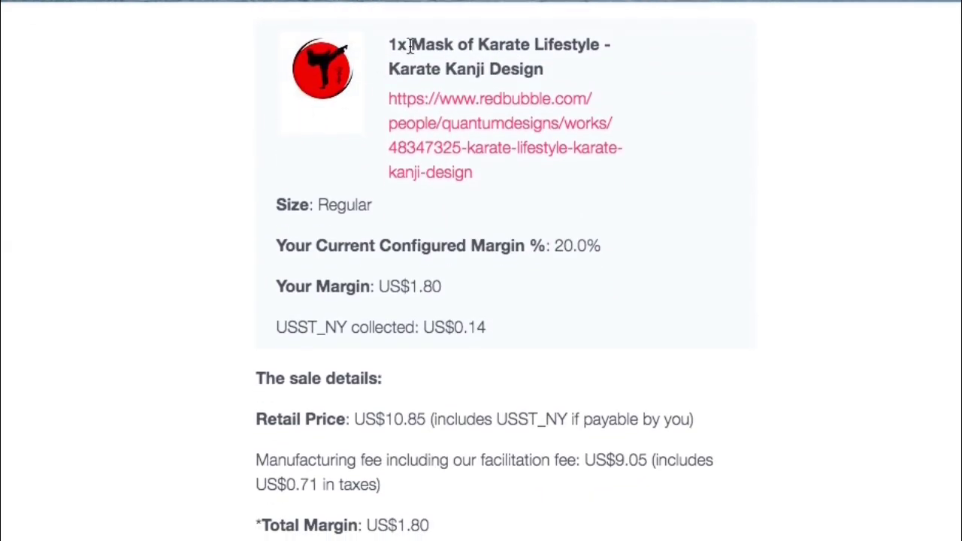
pyautogui.moveTo(411, 45); pyautogui.dragTo(453, 45)
pyautogui.click(191, 107)
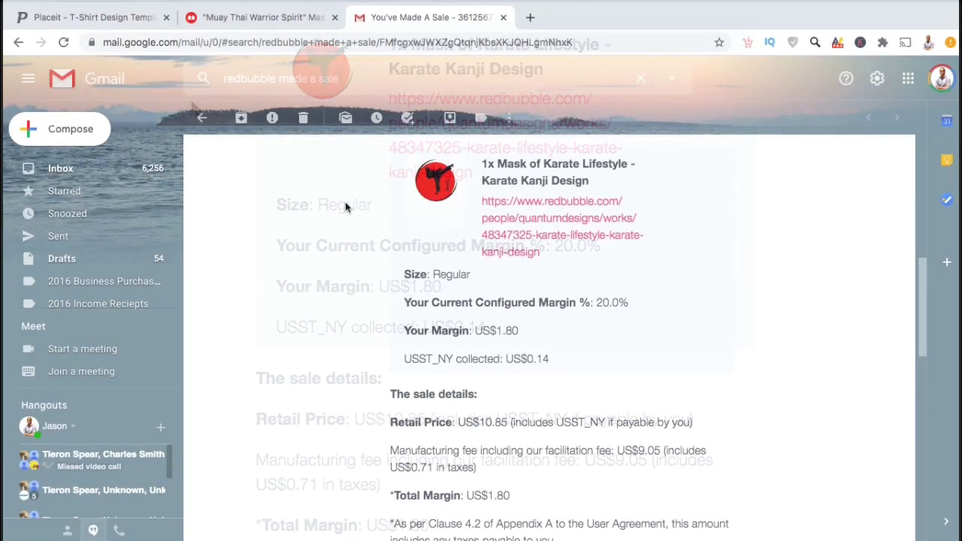
pyautogui.click(283, 17)
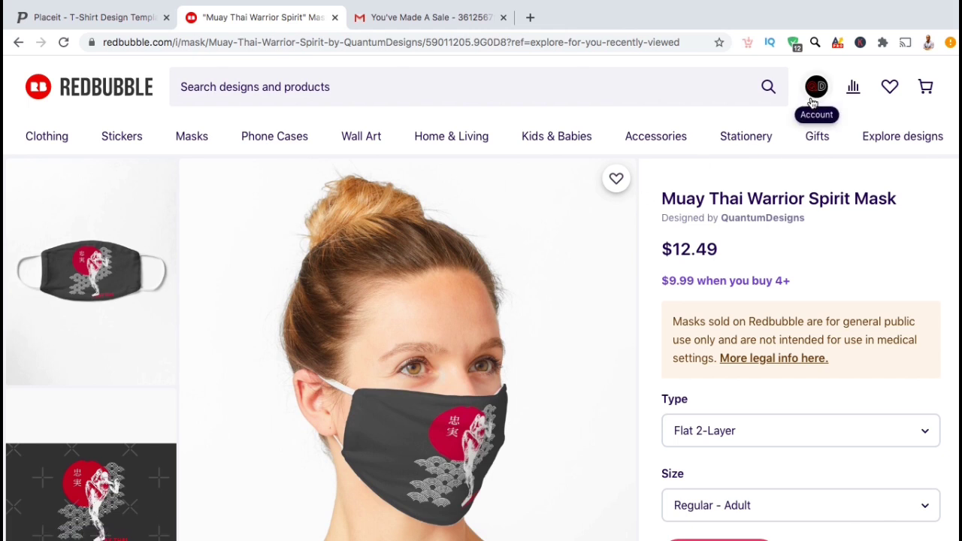
# - Open Manage Portfolio from the account menu and browse the listed works
pyautogui.click(811, 102)
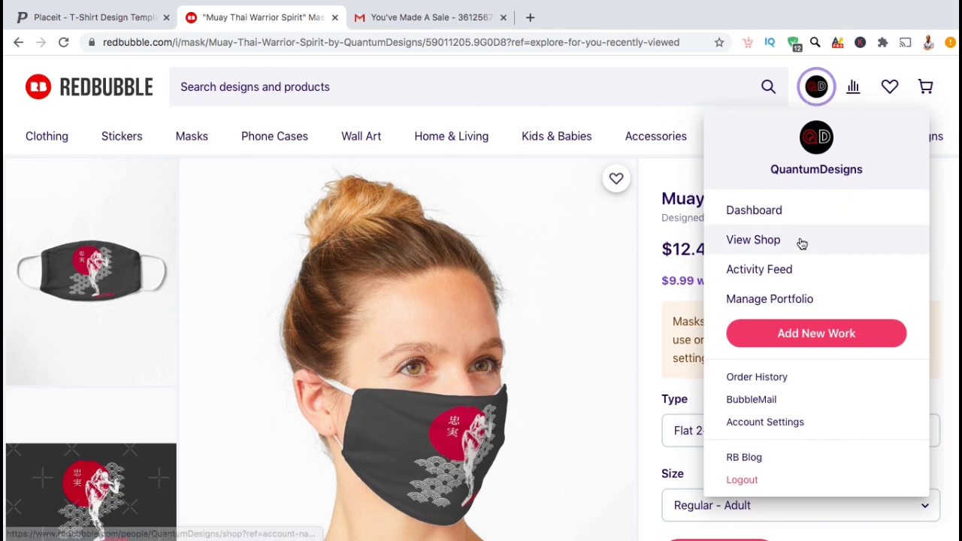
pyautogui.click(808, 302)
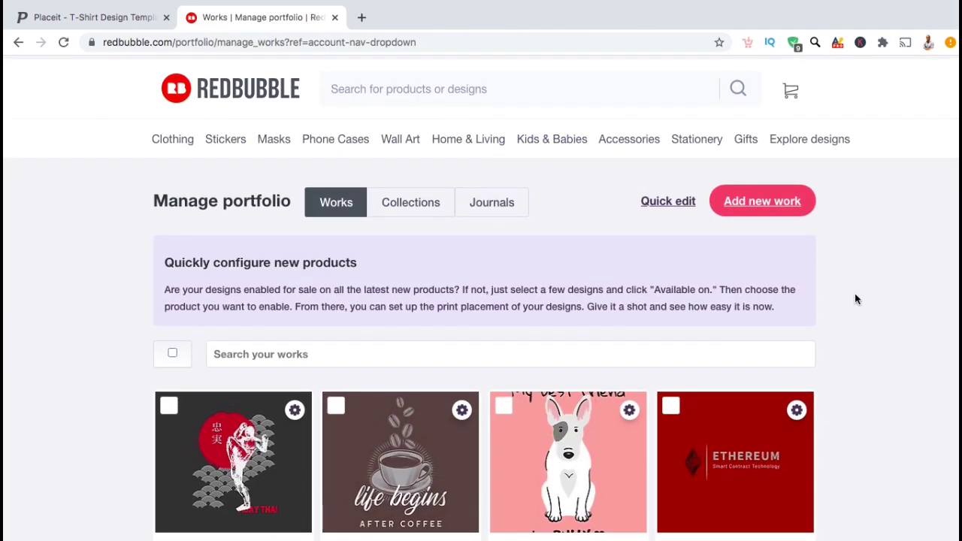
pyautogui.scroll(-2, 854, 299)
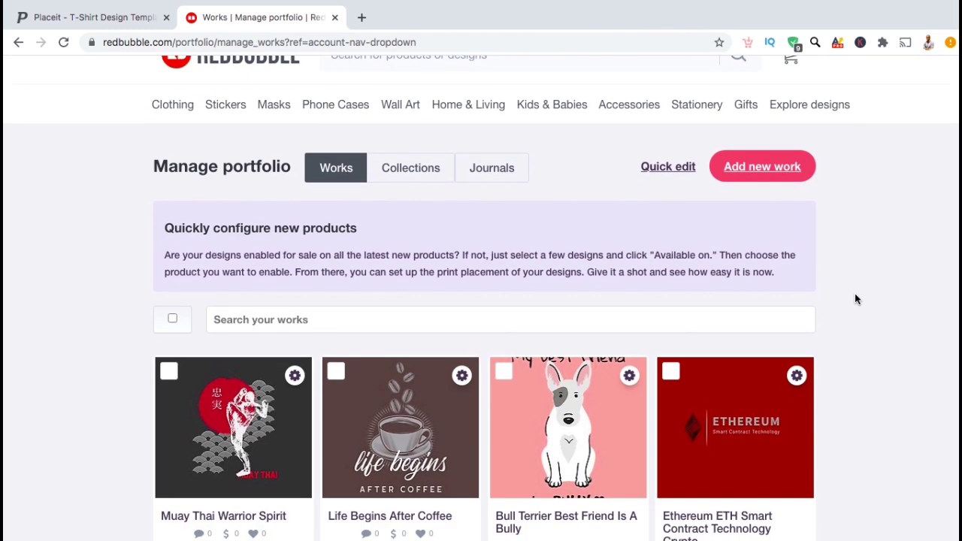
pyautogui.scroll(1, 854, 299)
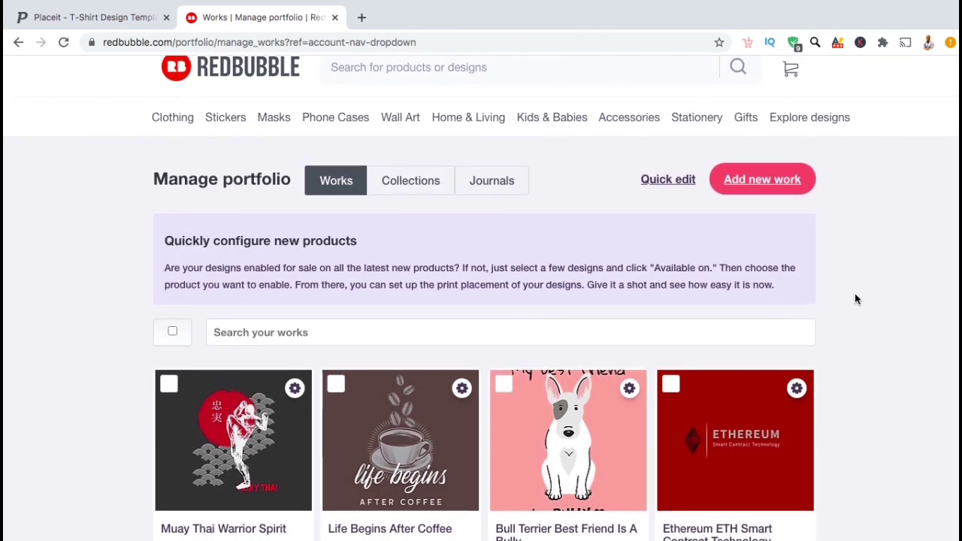
pyautogui.scroll(-1, 854, 299)
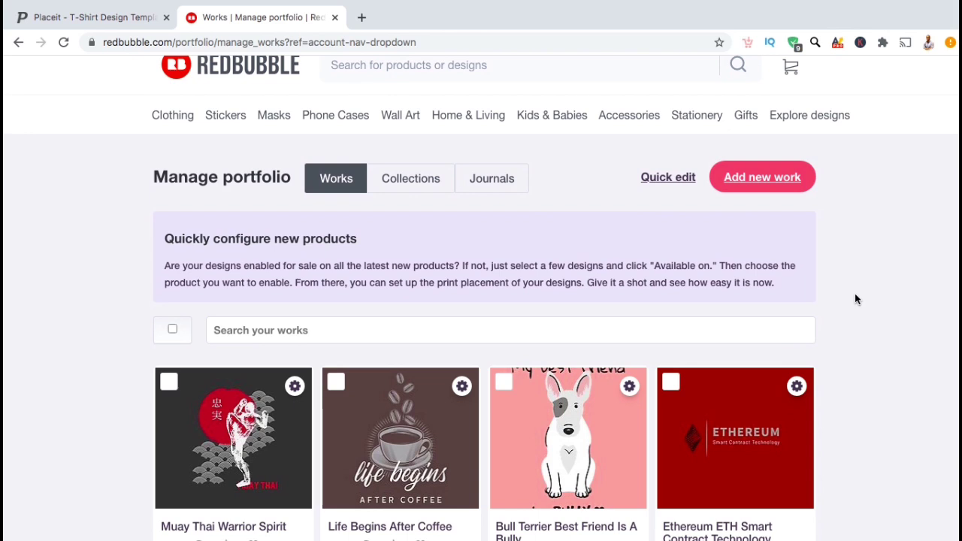
pyautogui.scroll(1, 854, 299)
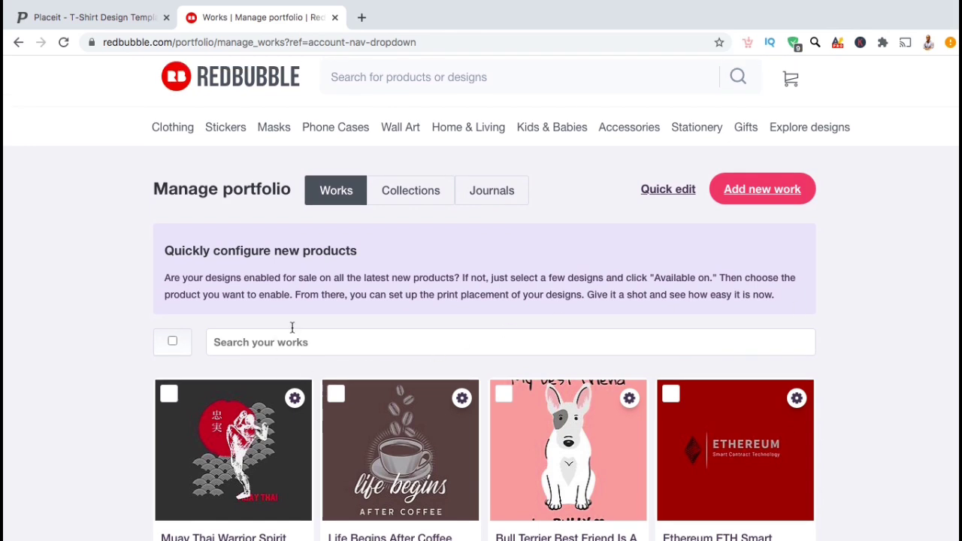
# - Search the portfolio for 'karate' and select the Karate Lifestyle - Karate Kanji Design card
pyautogui.click(307, 345)
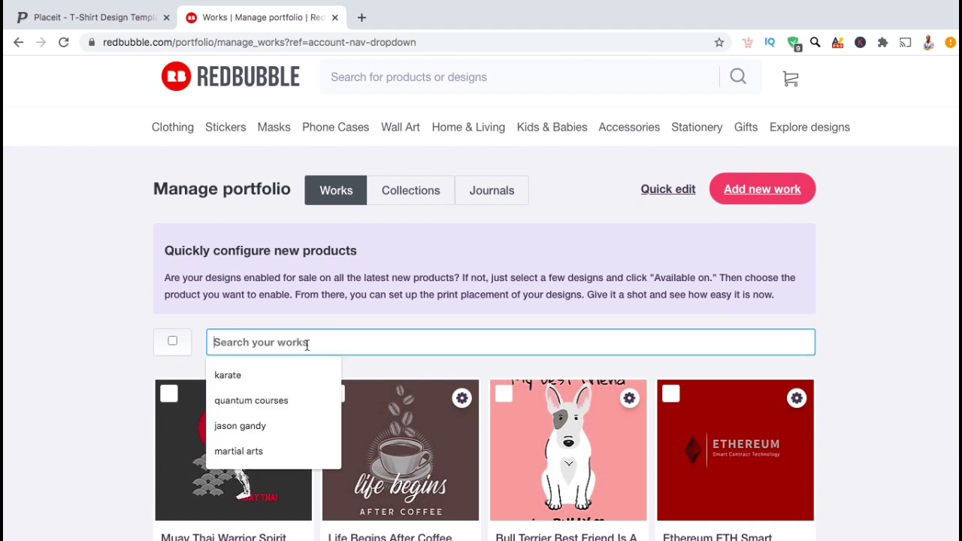
pyautogui.write('karate')
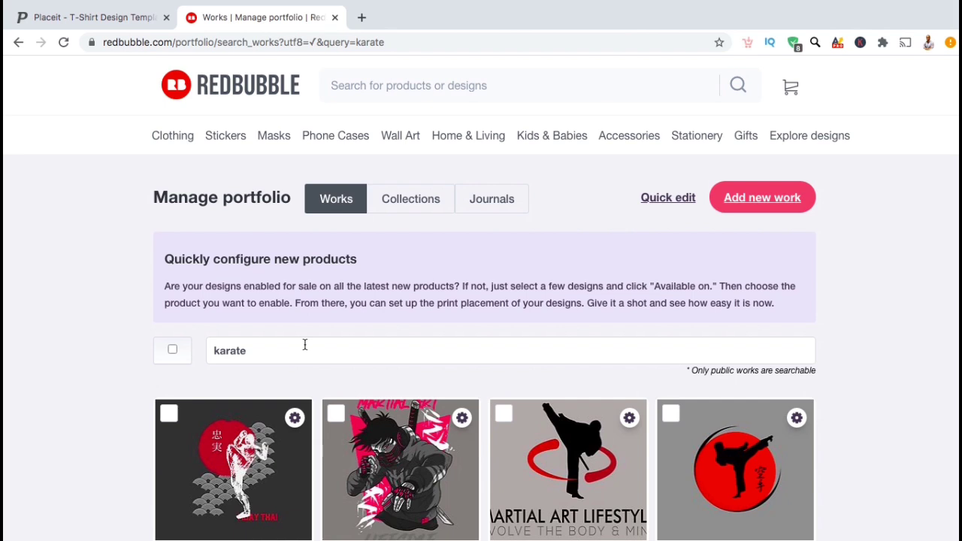
pyautogui.scroll(-1, 860, 410)
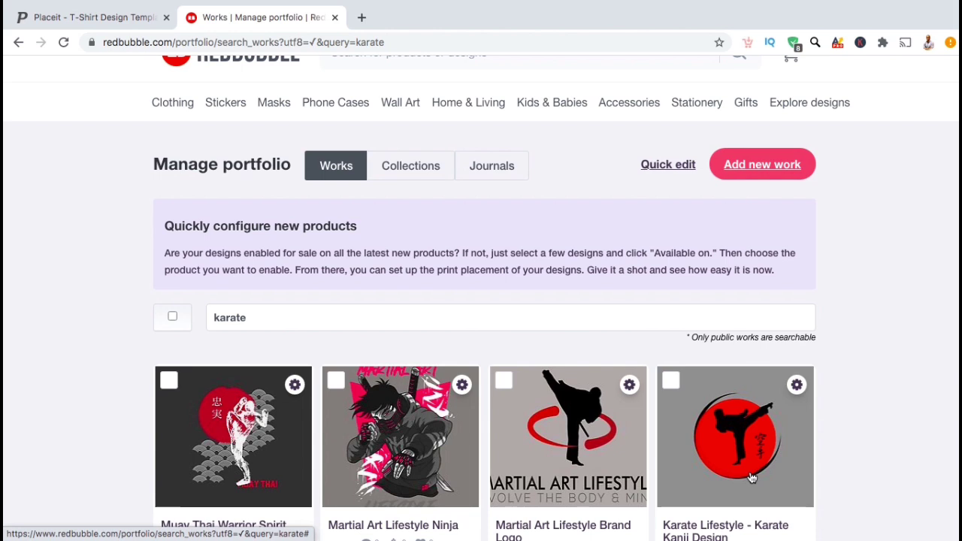
pyautogui.click(671, 383)
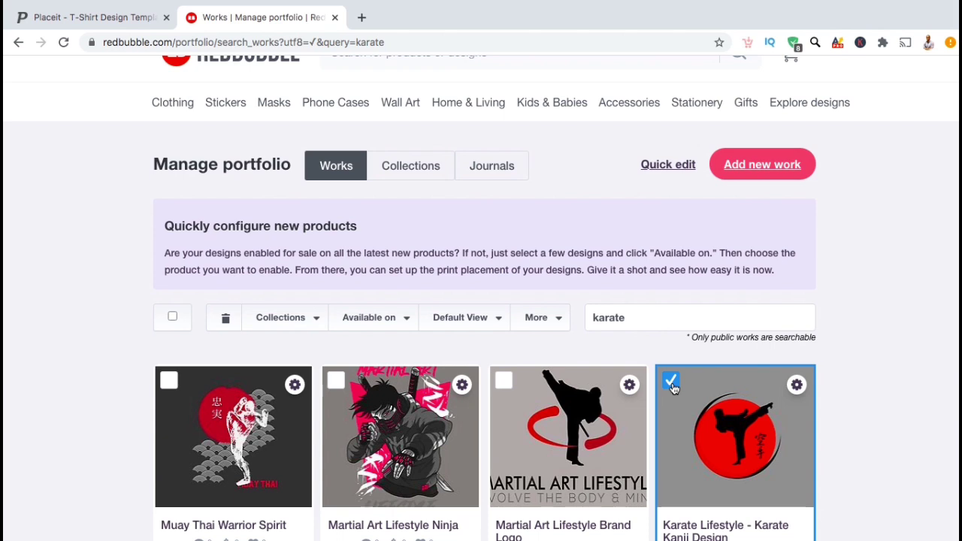
# - Pick Mask in the Default View list and set it as the Karate Kanji work's default
pyautogui.click(490, 331)
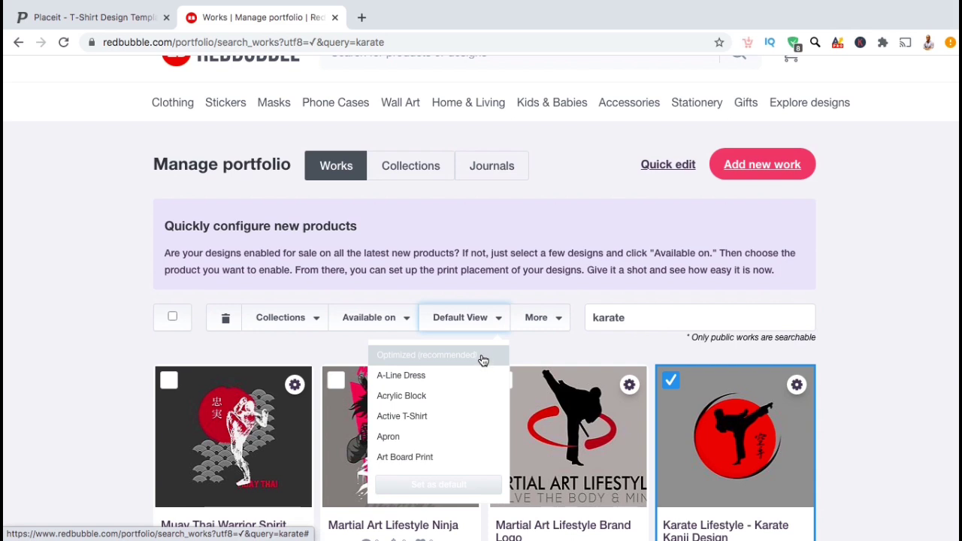
pyautogui.scroll(-2, 474, 376)
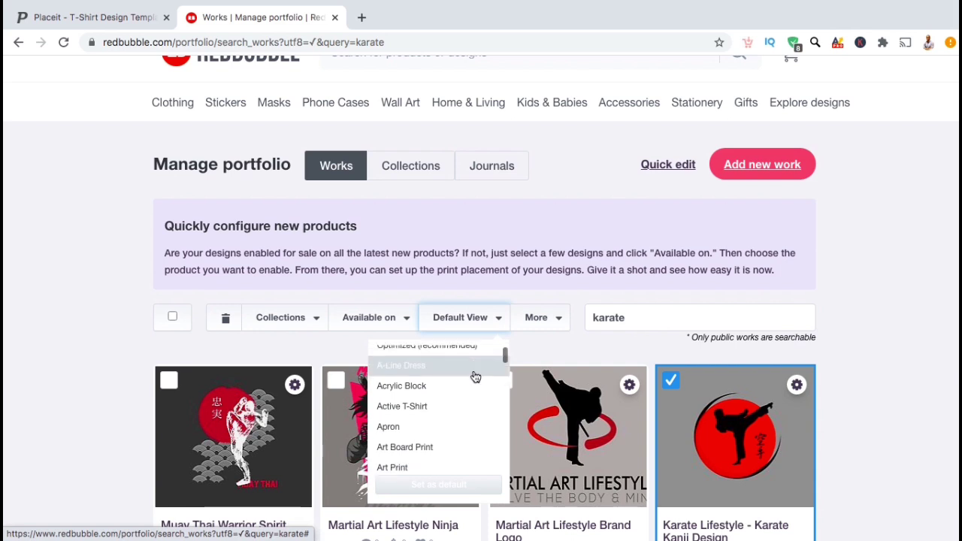
pyautogui.scroll(-10, 467, 397)
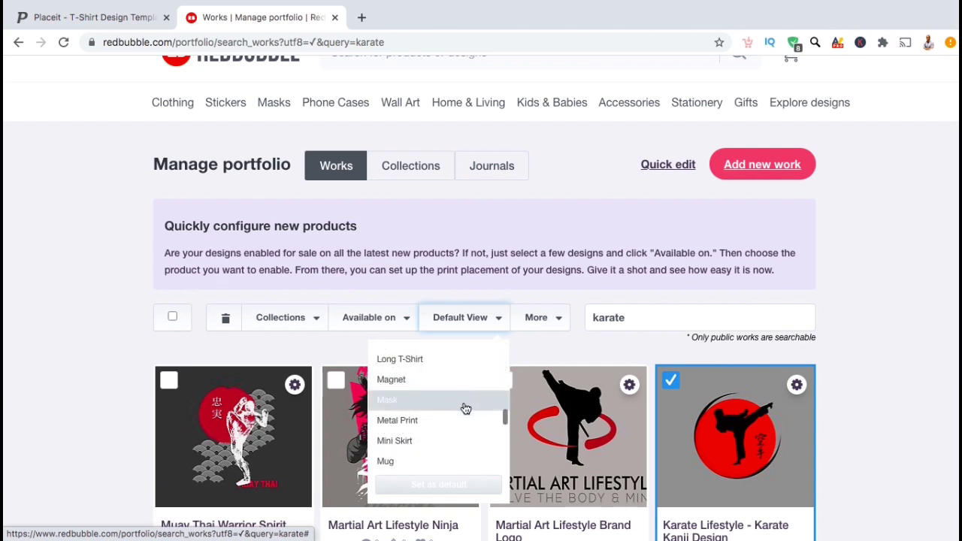
pyautogui.click(465, 408)
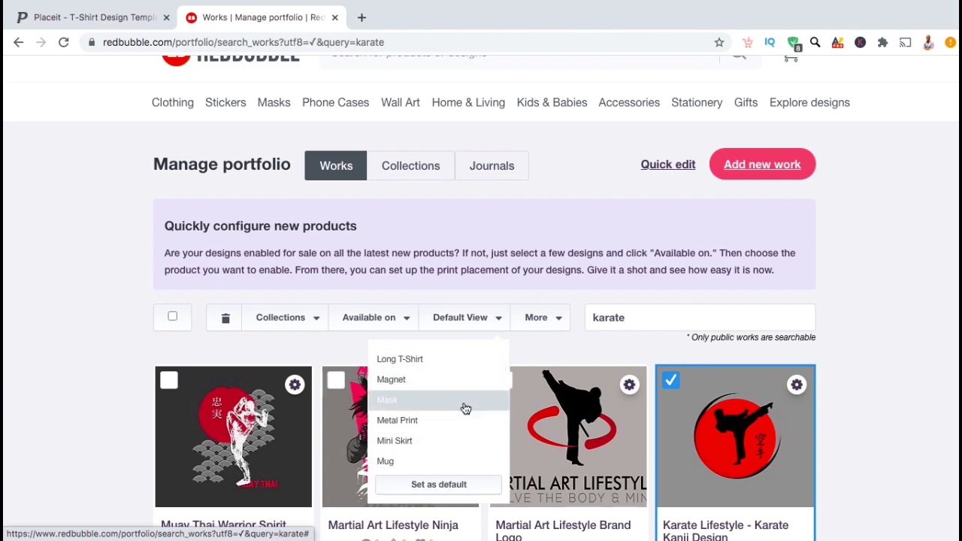
pyautogui.click(475, 492)
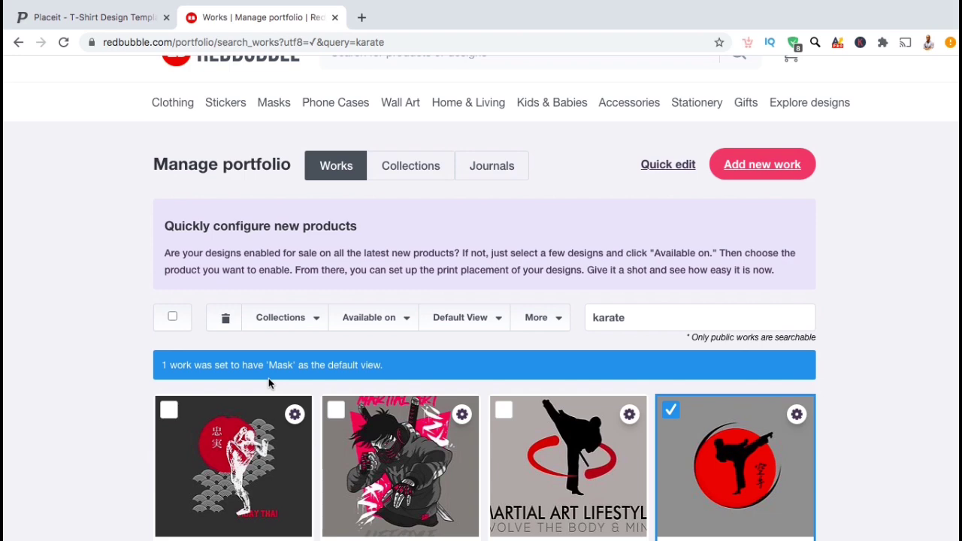
# - Go to the public shop page
pyautogui.scroll(1, 268, 378)
pyautogui.moveTo(920, 113)
pyautogui.click(920, 113)
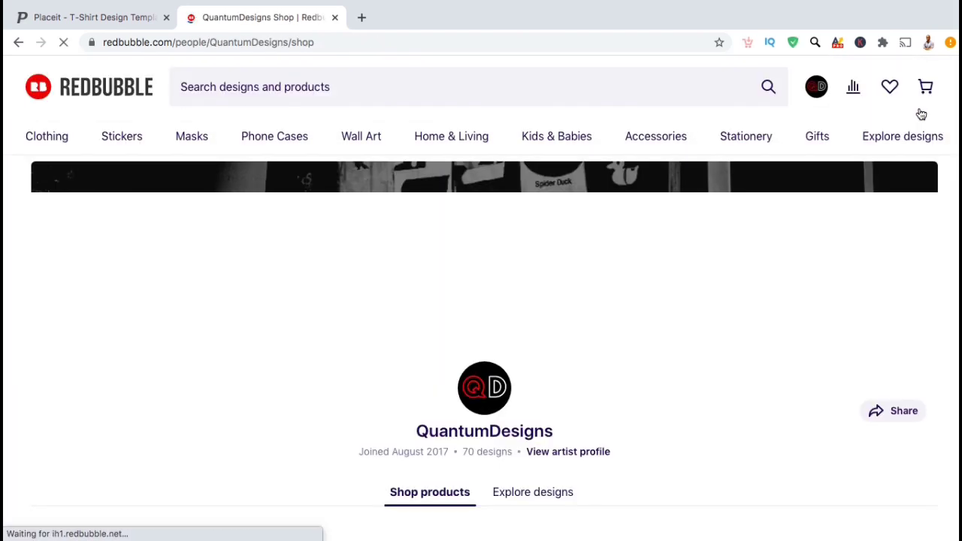
pyautogui.scroll(-9, 954, 442)
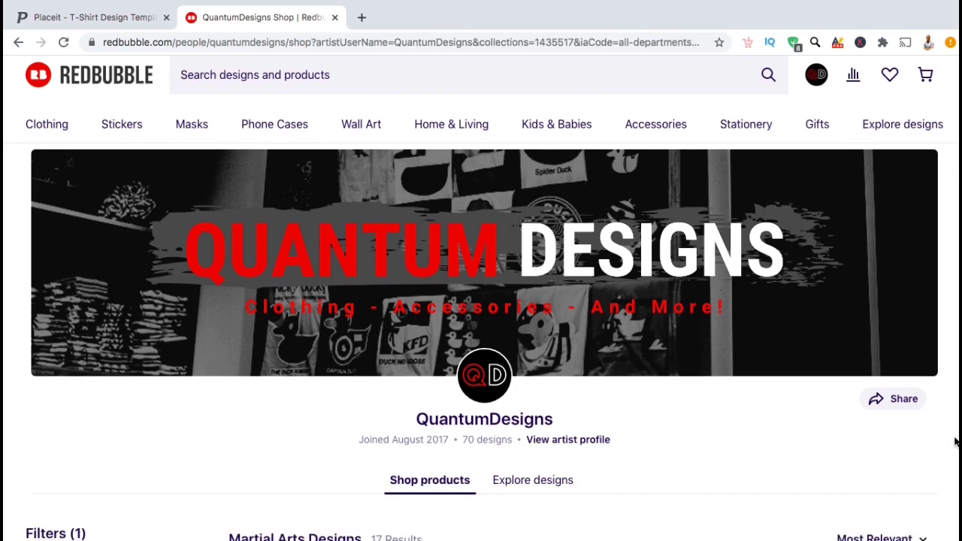
pyautogui.scroll(-1, 954, 441)
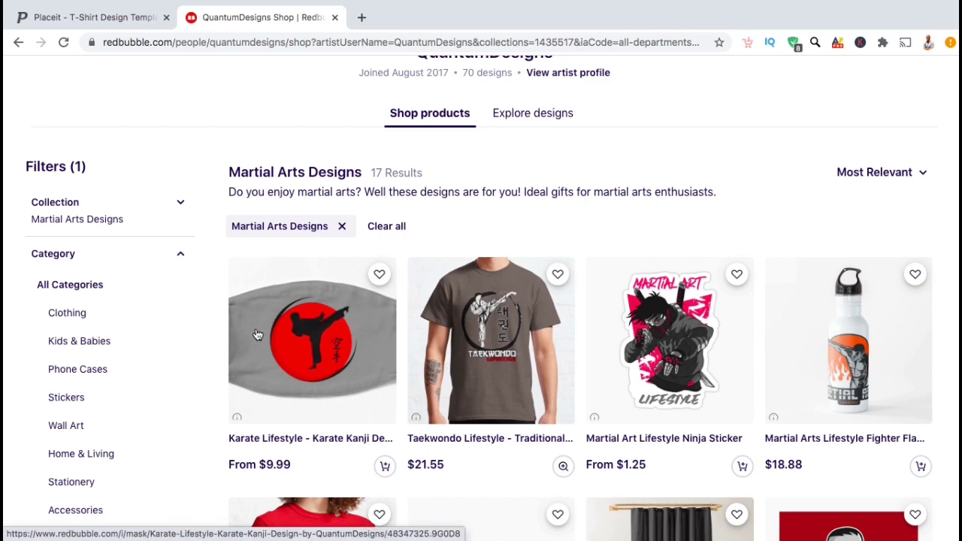
pyautogui.click(333, 364)
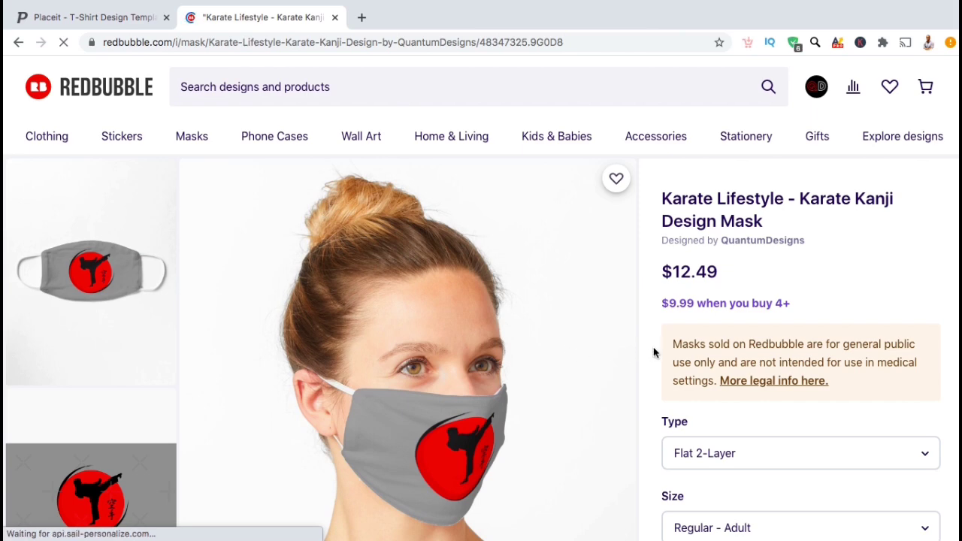
pyautogui.scroll(-3, 654, 351)
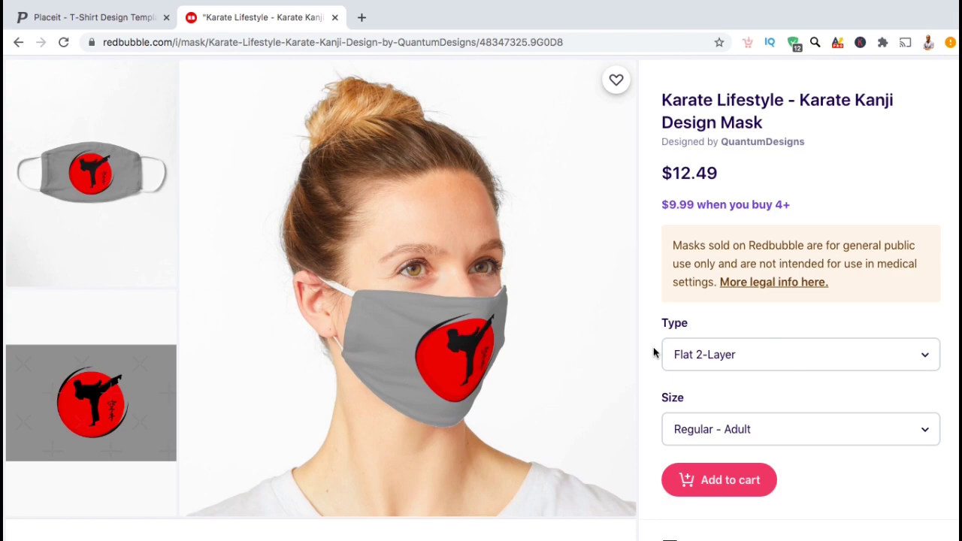
pyautogui.scroll(2, 648, 316)
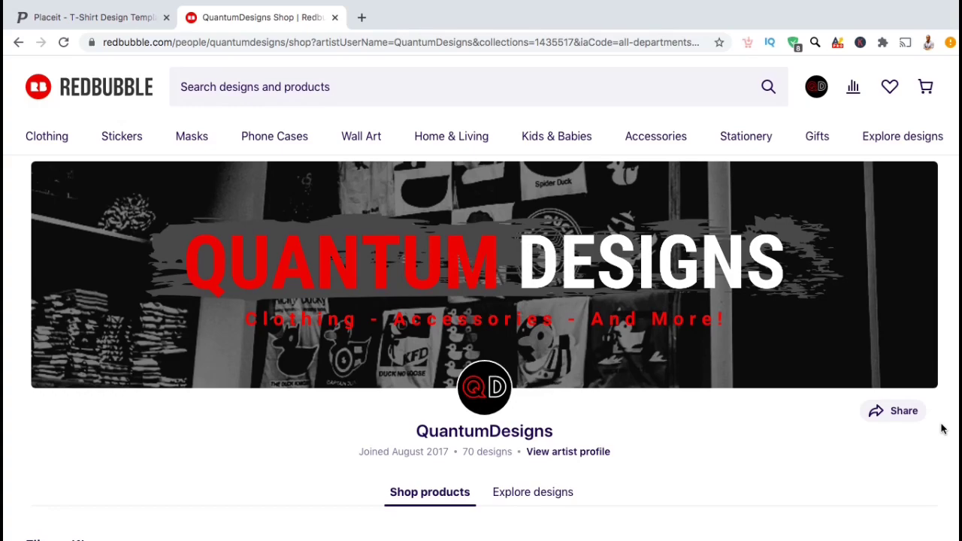
pyautogui.scroll(-5, 940, 428)
pyautogui.scroll(-7, 941, 428)
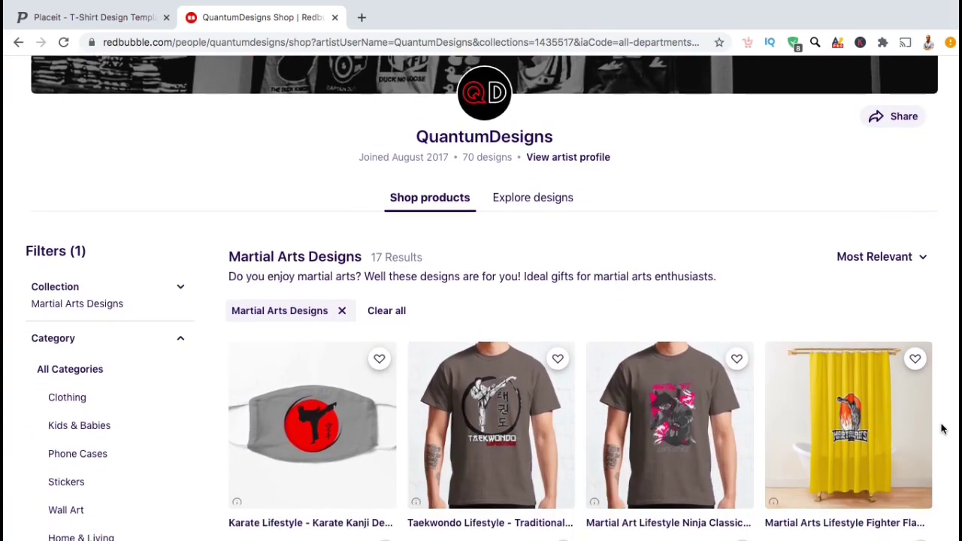
pyautogui.scroll(-5, 941, 428)
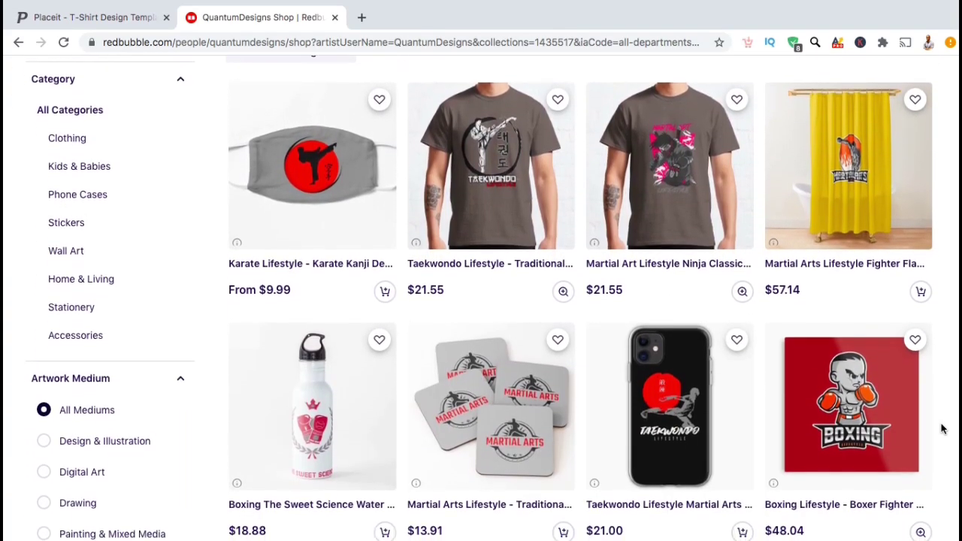
pyautogui.scroll(-2, 941, 428)
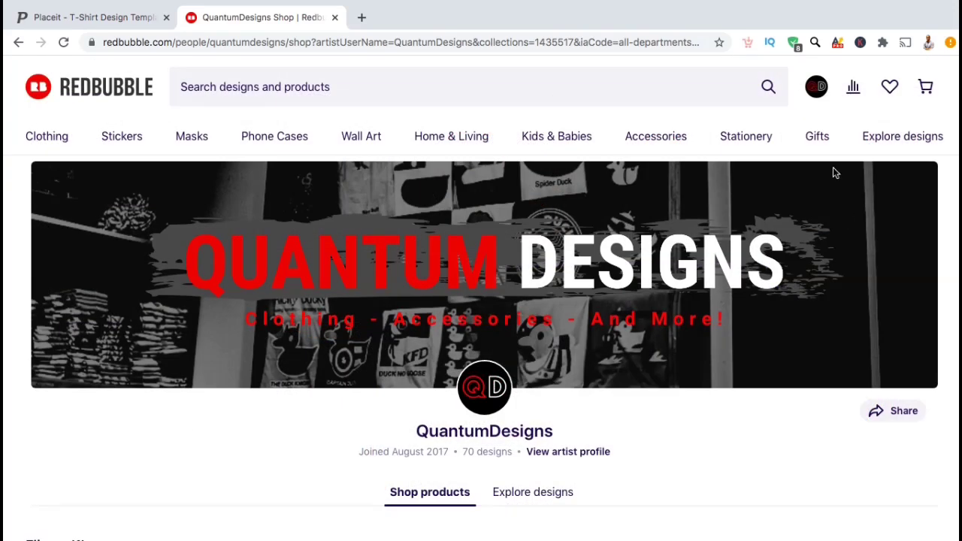
# - From the account menu's Manage Portfolio page, search your works for 'martial arts'
pyautogui.click(810, 88)
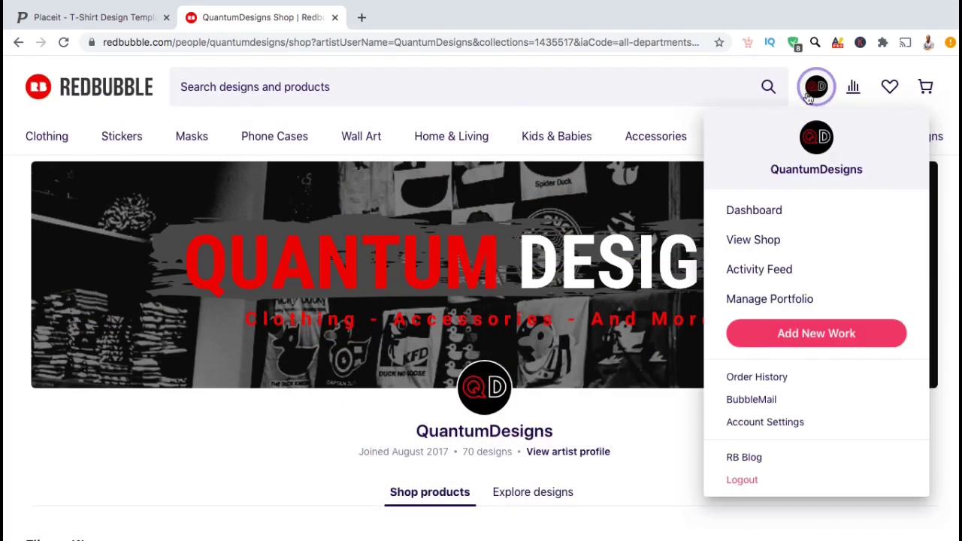
pyautogui.click(801, 301)
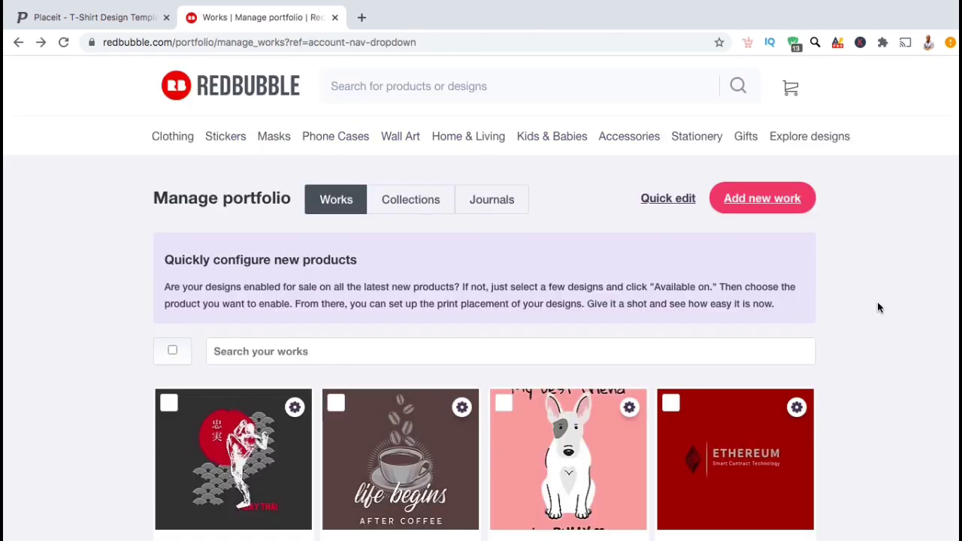
pyautogui.click(757, 346)
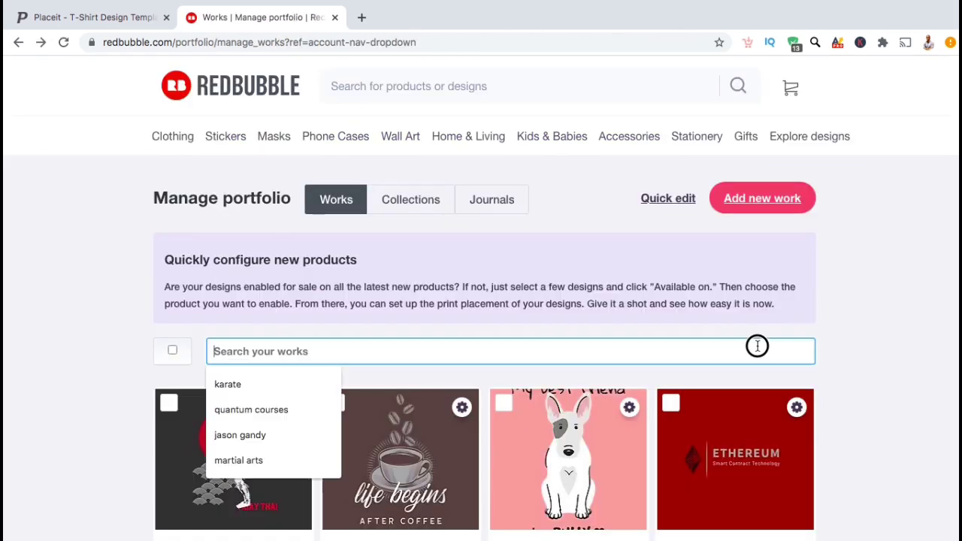
pyautogui.write('m')
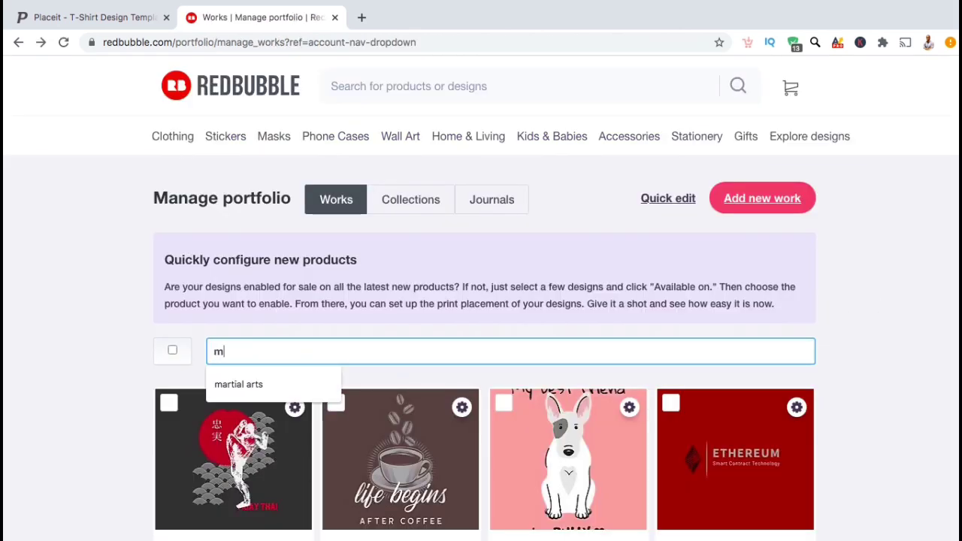
pyautogui.write('artial arts')
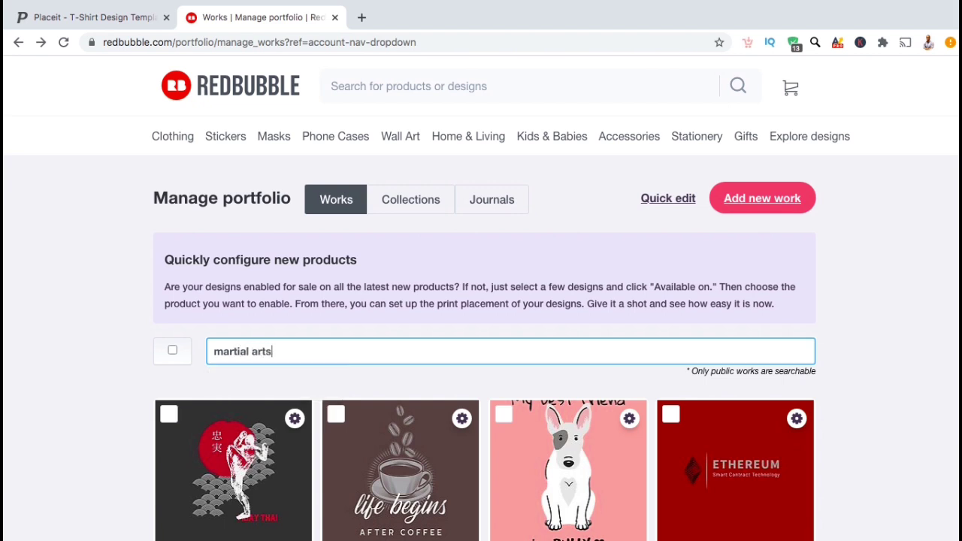
pyautogui.press('Return')
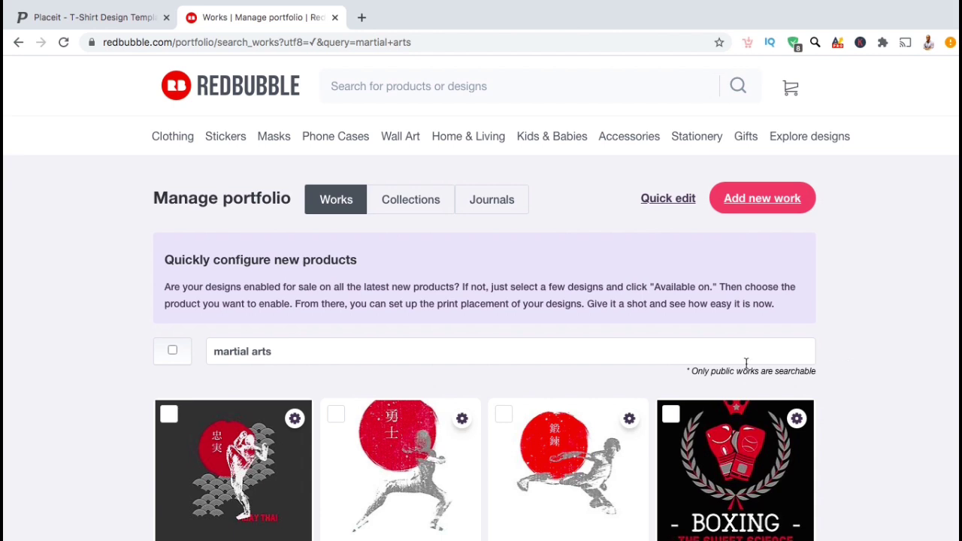
# - Select all 16 martial arts works and set Mask as their default view
pyautogui.click(173, 351)
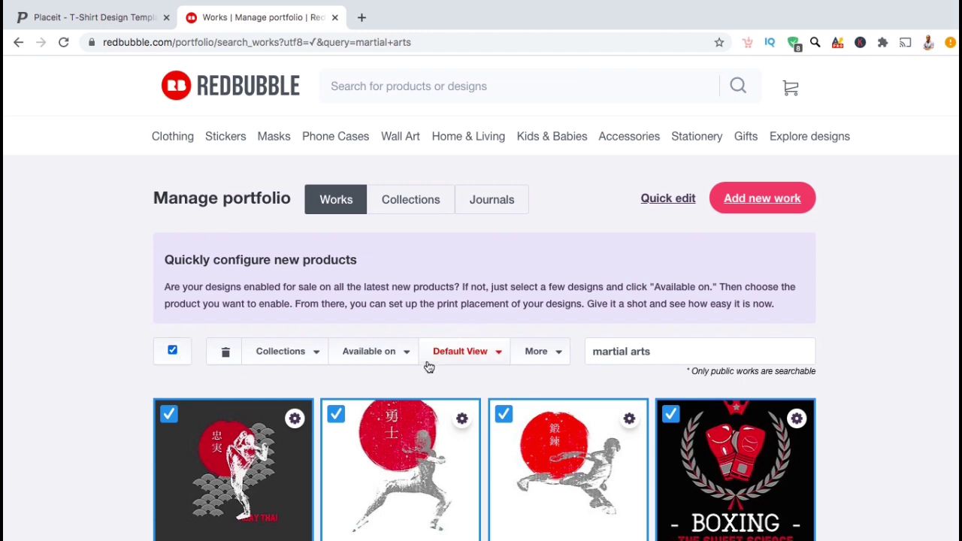
pyautogui.click(484, 362)
pyautogui.scroll(-8, 461, 458)
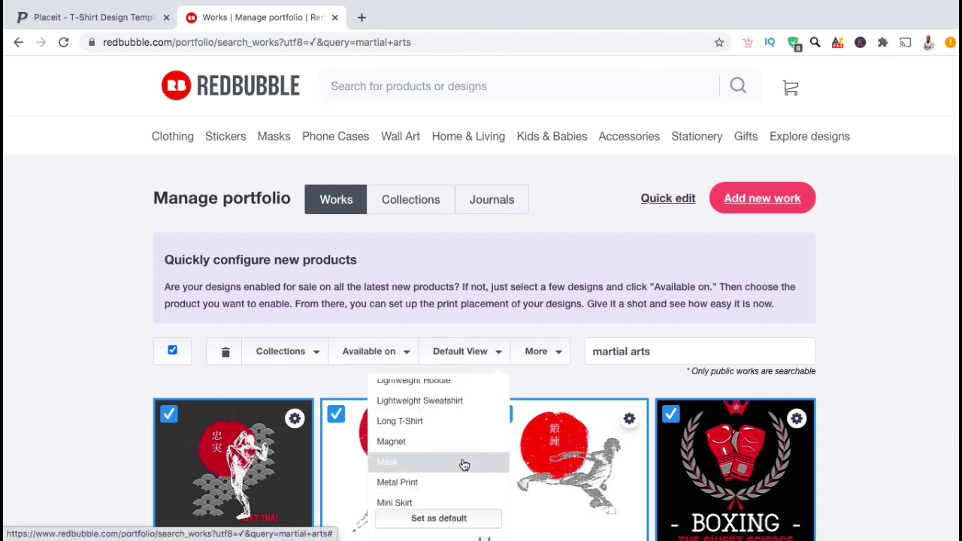
pyautogui.click(464, 518)
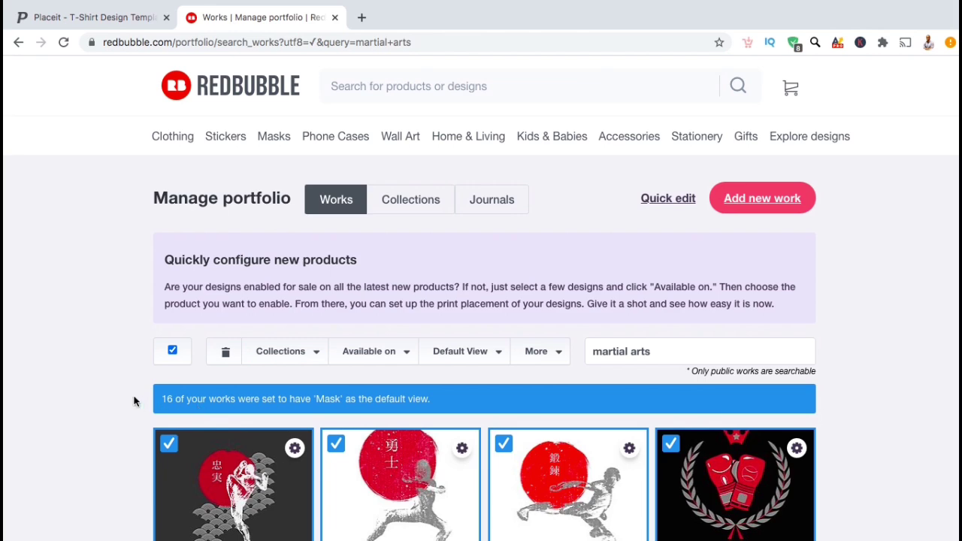
pyautogui.scroll(1, 118, 396)
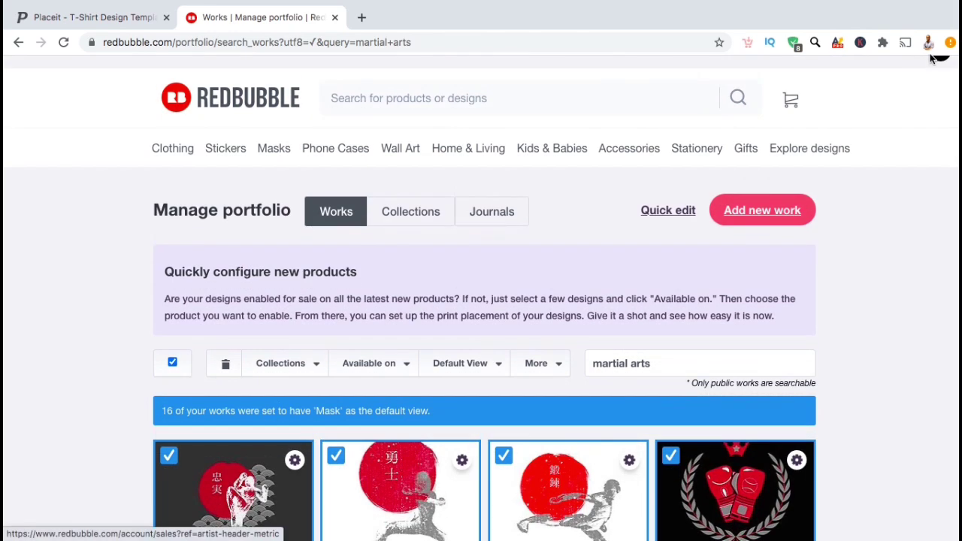
# - Browse the public QuantumDesigns shop's Martial Arts Designs collection, showing 17 results mostly as masks
pyautogui.moveTo(939, 57)
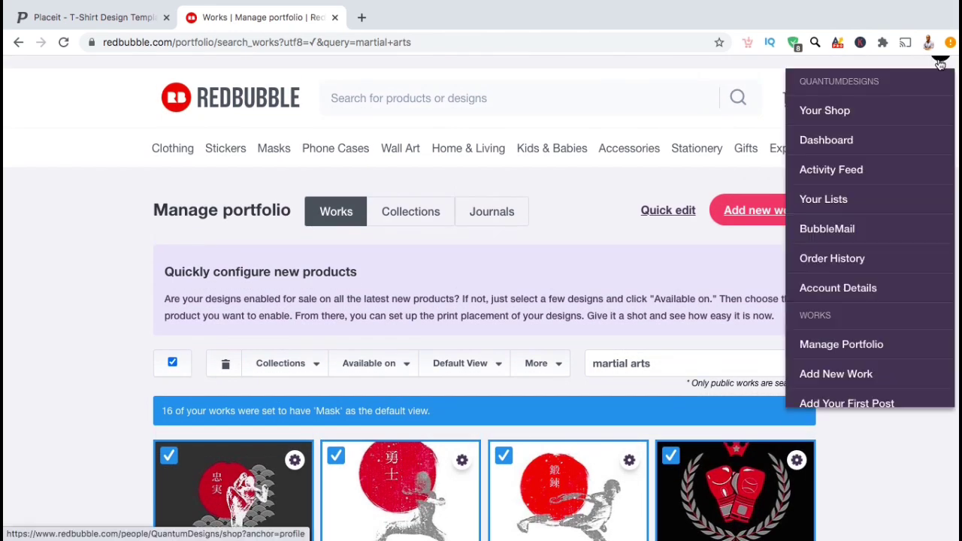
pyautogui.click(926, 109)
pyautogui.scroll(-4, 956, 384)
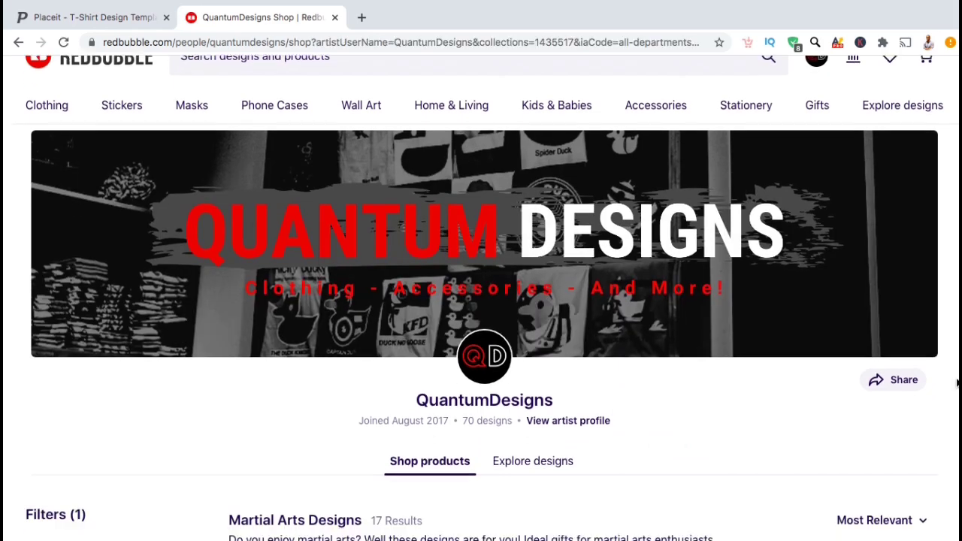
pyautogui.scroll(-2, 956, 383)
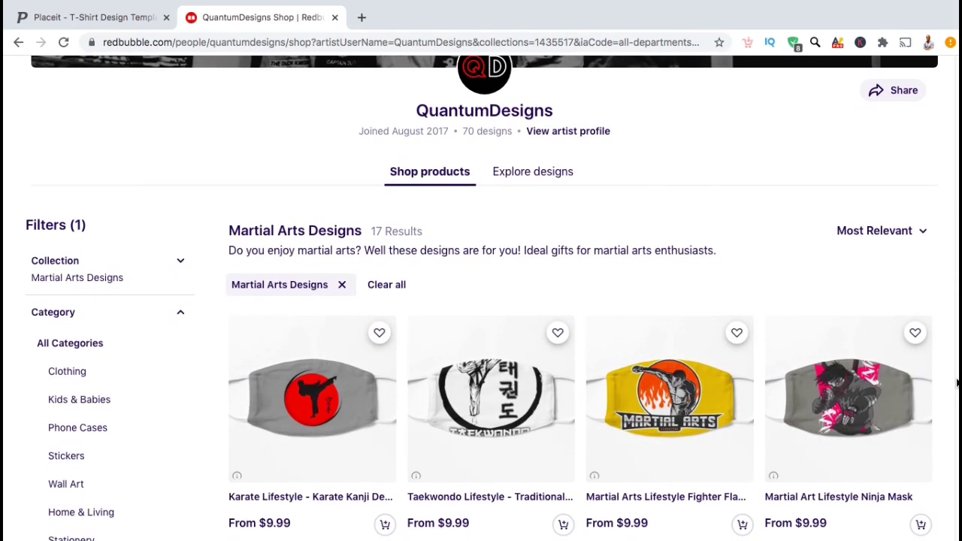
pyautogui.scroll(-3, 957, 383)
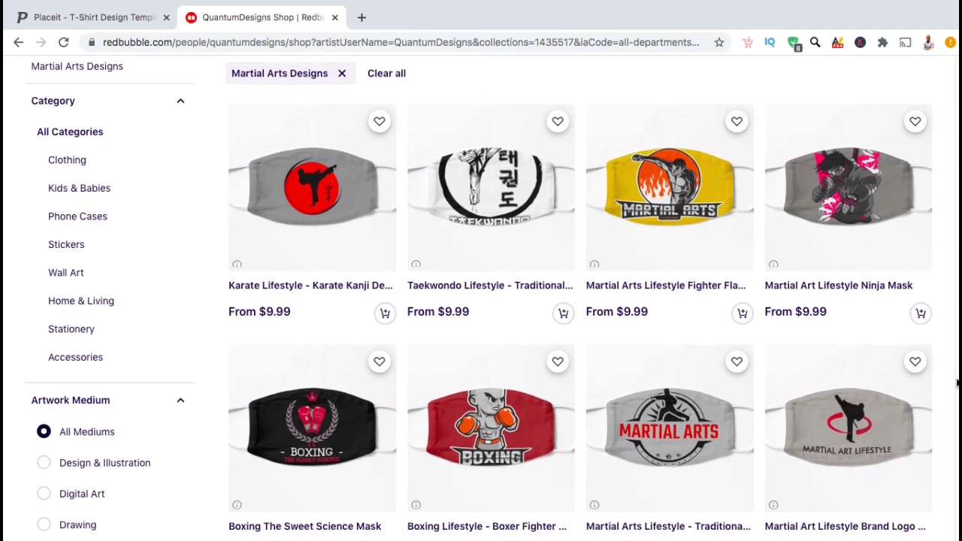
pyautogui.scroll(-2, 957, 383)
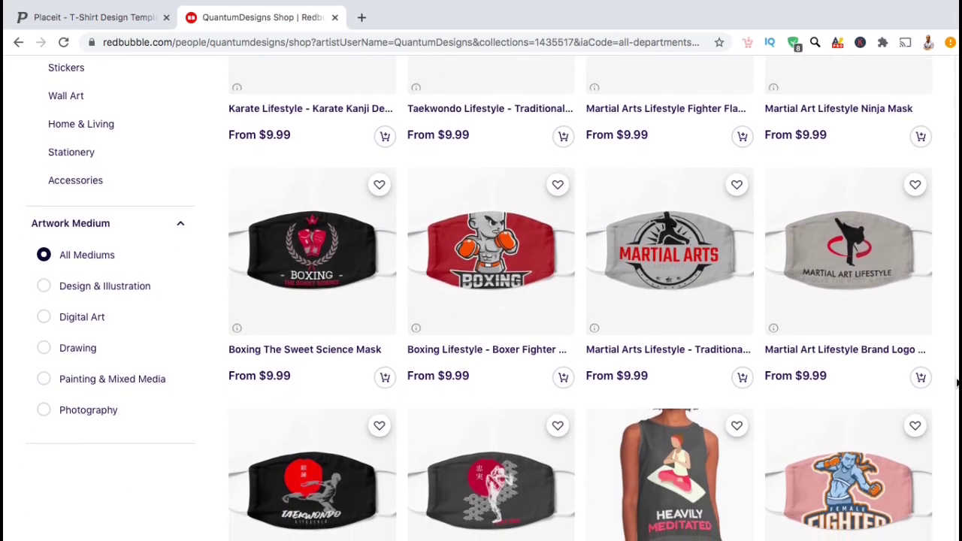
pyautogui.scroll(-3, 956, 383)
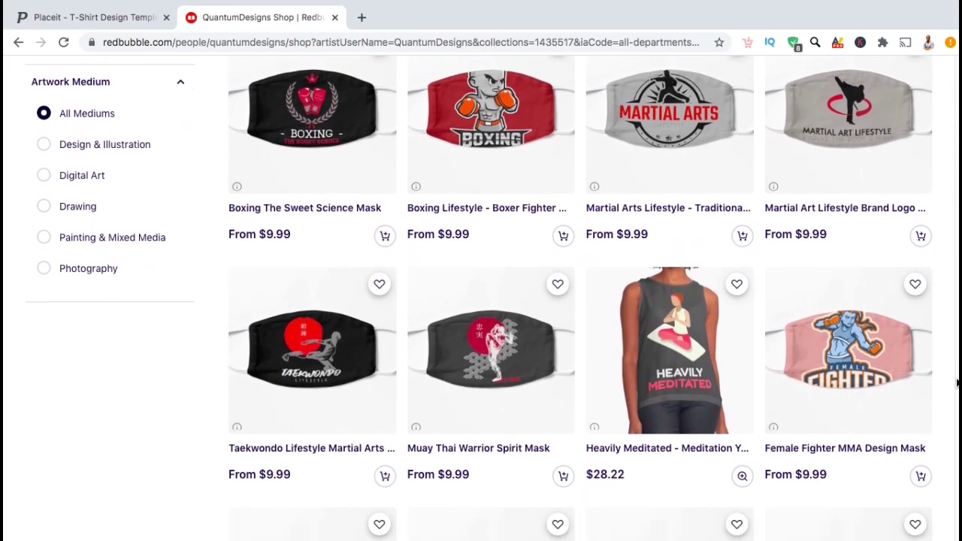
pyautogui.scroll(5, 956, 385)
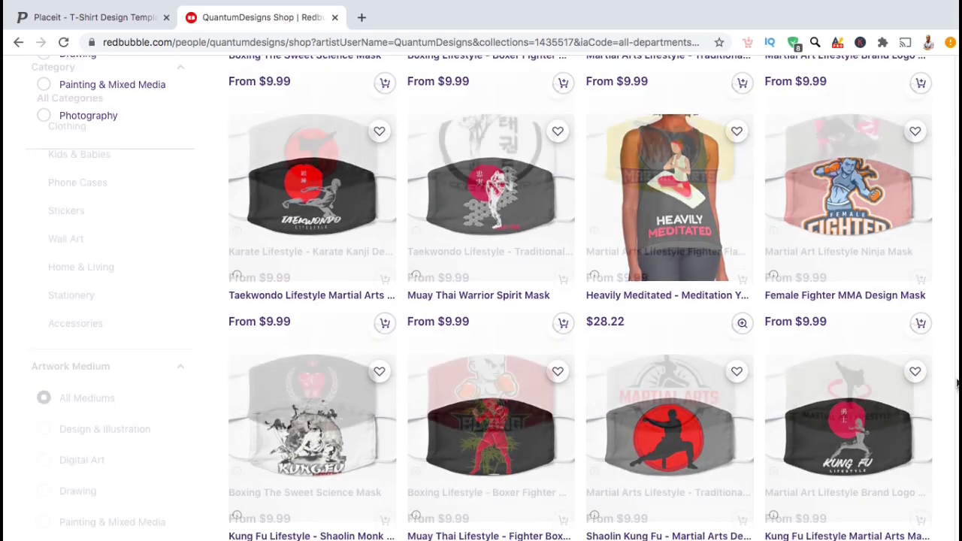